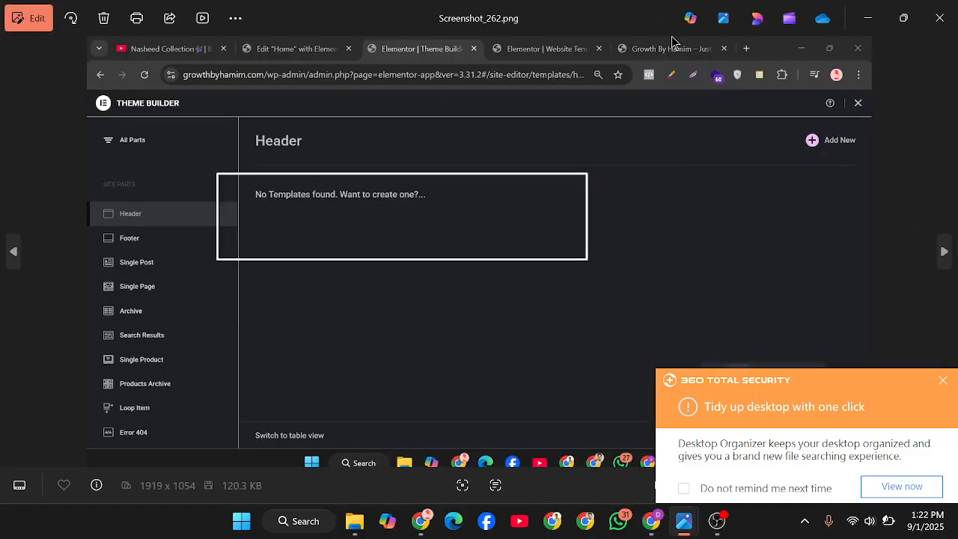
Step: Dismiss the desktop organizer notification, examine the empty Header template list in Screenshot_262, and advance to Screenshot_264
{"action": "left_click", "coordinate": [944, 380]}
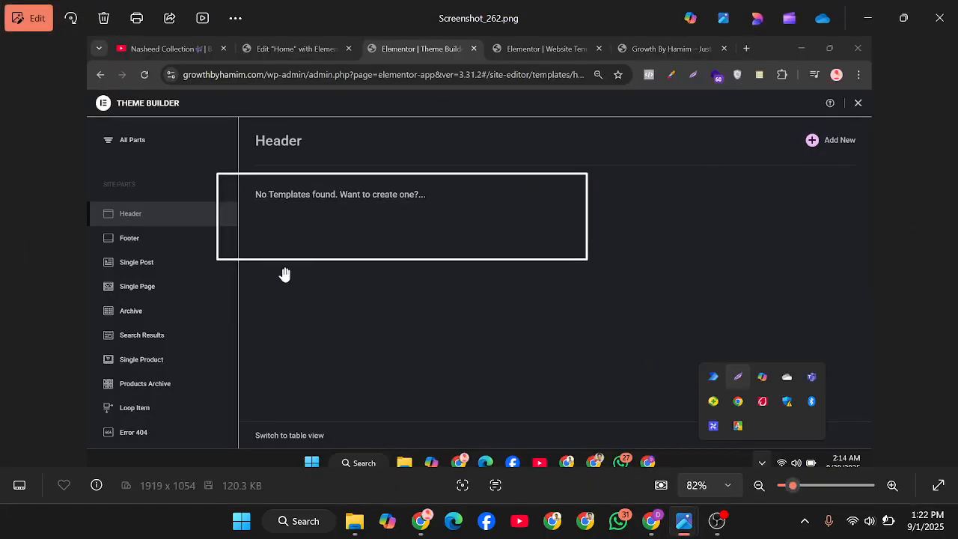
{"action": "scroll", "coordinate": [285, 275], "scroll_direction": "up", "scroll_amount": 3}
{"action": "scroll", "coordinate": [295, 267], "scroll_direction": "down", "scroll_amount": 4}
{"action": "scroll", "coordinate": [306, 247], "scroll_direction": "up", "scroll_amount": 2}
{"action": "scroll", "coordinate": [156, 239], "scroll_direction": "up", "scroll_amount": 3}
{"action": "scroll", "coordinate": [188, 248], "scroll_direction": "down", "scroll_amount": 4}
{"action": "scroll", "coordinate": [192, 247], "scroll_direction": "up", "scroll_amount": 2}
{"action": "left_click", "coordinate": [949, 261]}
{"action": "left_click", "coordinate": [949, 262]}
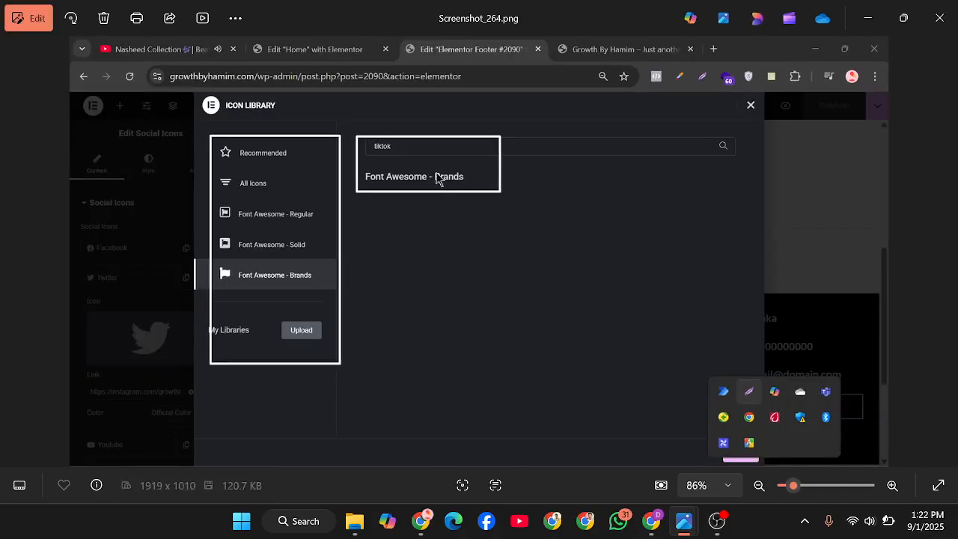
Step: Examine the tiktok icon search in Screenshot_264, view Screenshot_265, and close the image viewer
{"action": "scroll", "coordinate": [469, 220], "scroll_direction": "up", "scroll_amount": 4}
{"action": "scroll", "coordinate": [330, 196], "scroll_direction": "down", "scroll_amount": 3}
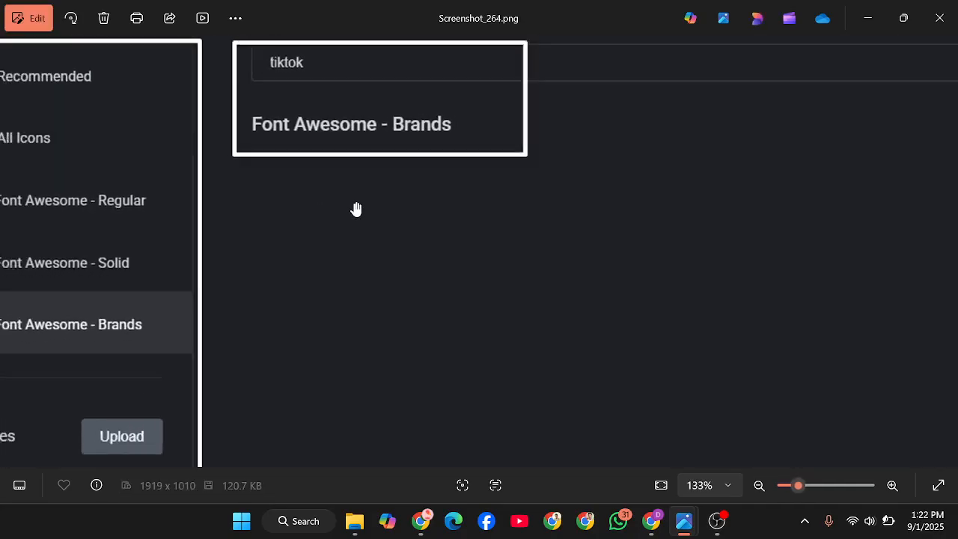
{"action": "scroll", "coordinate": [298, 262], "scroll_direction": "down", "scroll_amount": 3}
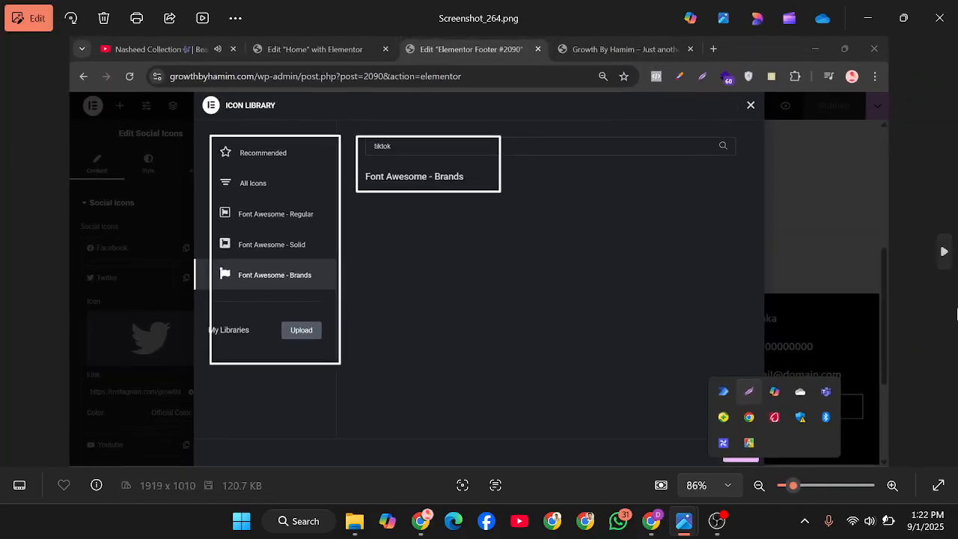
{"action": "left_click", "coordinate": [945, 253]}
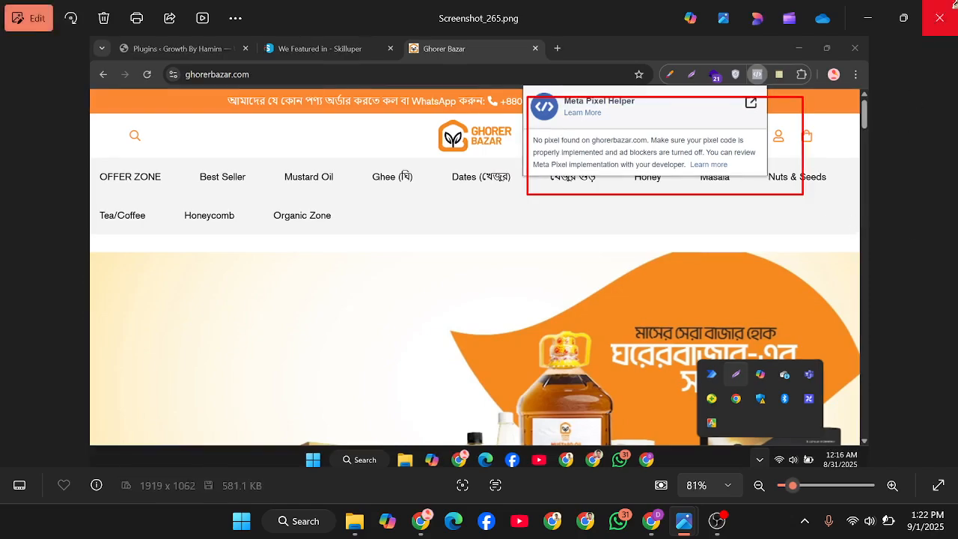
{"action": "left_click", "coordinate": [939, 18]}
Step: Open Screenshot_269 to examine the Icon Library, then close it and minimize the Lightshot folder
{"action": "double_click", "coordinate": [563, 333]}
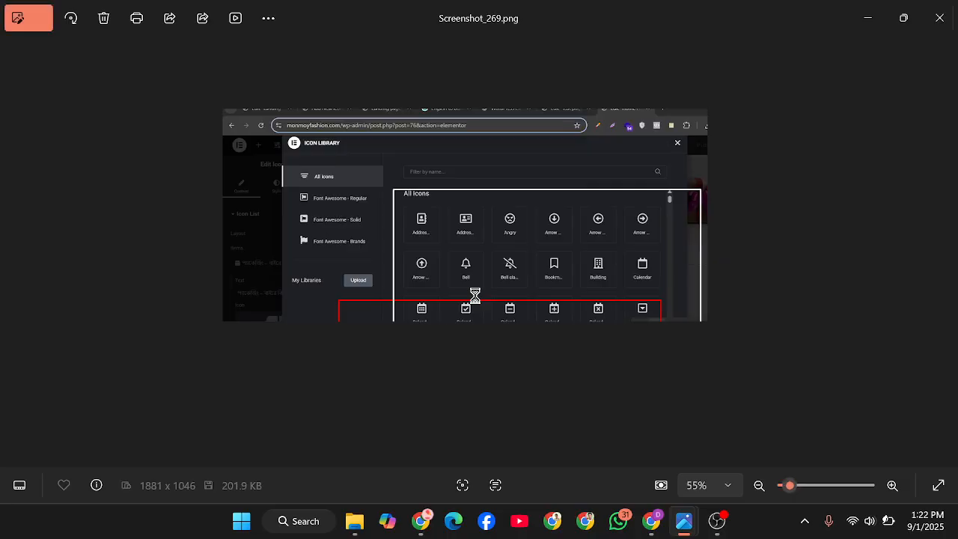
{"action": "scroll", "coordinate": [487, 295], "scroll_direction": "up", "scroll_amount": 2}
{"action": "scroll", "coordinate": [488, 295], "scroll_direction": "down", "scroll_amount": 2}
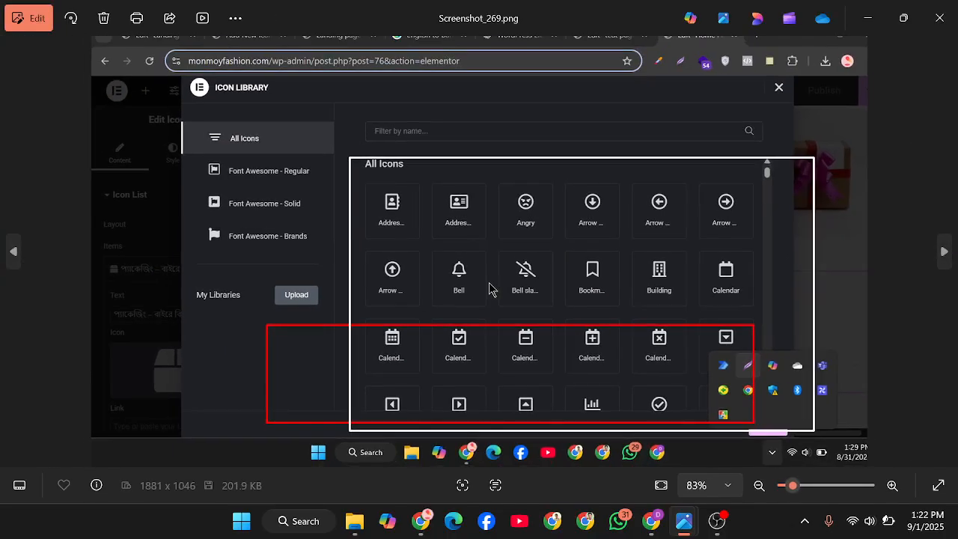
{"action": "left_click", "coordinate": [940, 18]}
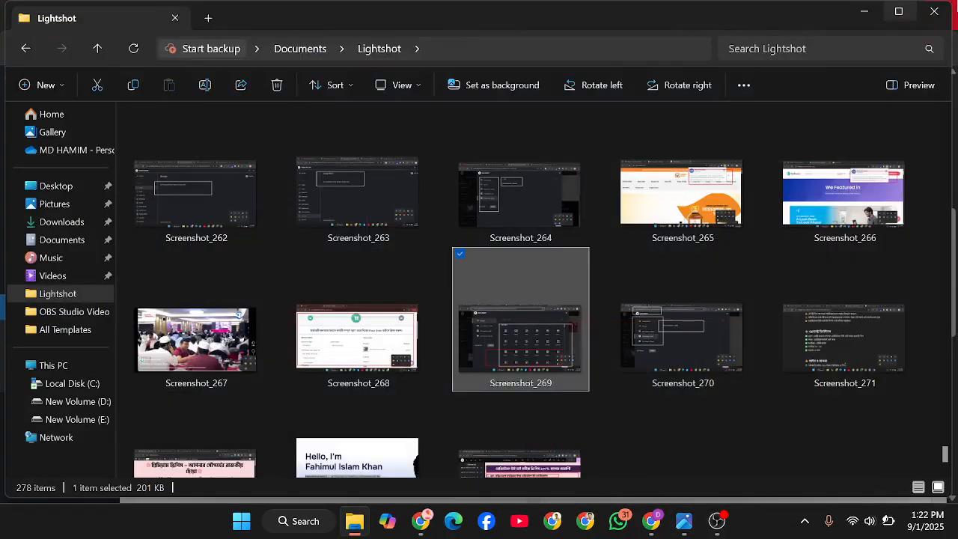
{"action": "left_click", "coordinate": [867, 9]}
Step: Review the open Elementor editor pages for Contact, About and the landing page, plus the Safe Mode debugging article
{"action": "left_click", "coordinate": [551, 7]}
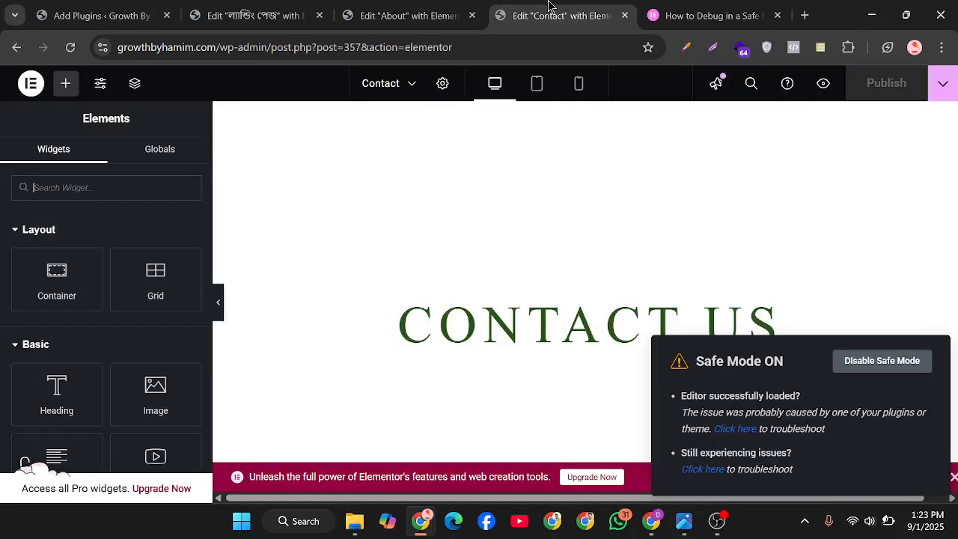
{"action": "left_click", "coordinate": [388, 9]}
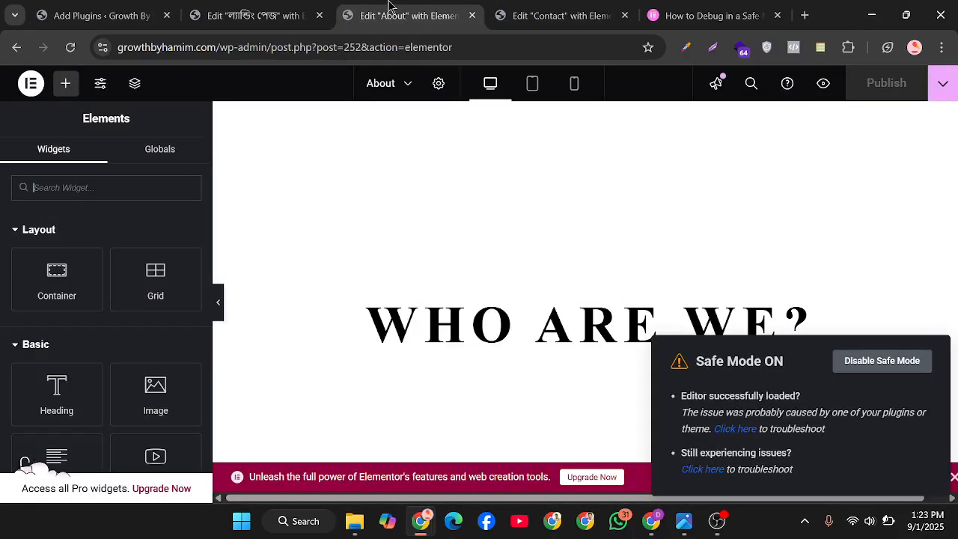
{"action": "left_click", "coordinate": [240, 8]}
{"action": "left_click", "coordinate": [749, 9]}
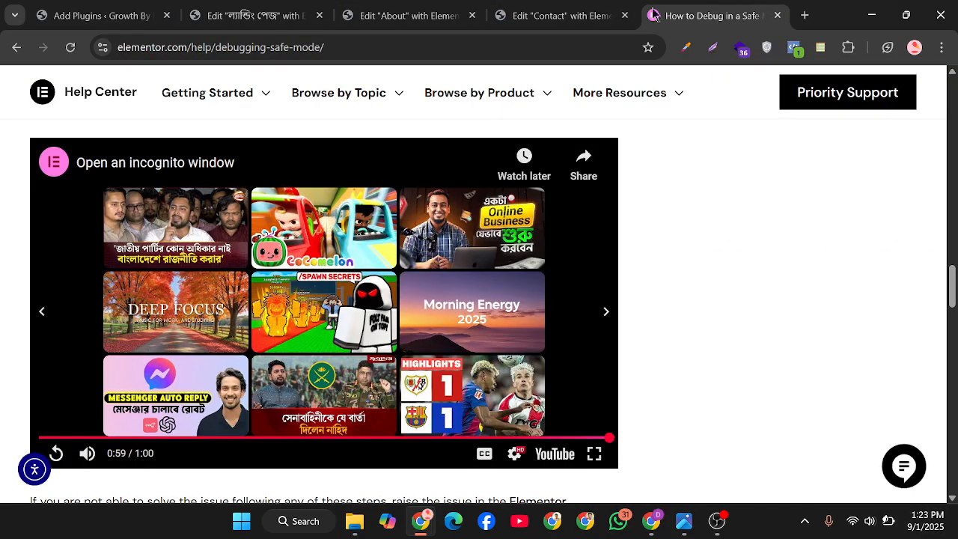
{"action": "left_click", "coordinate": [116, 12]}
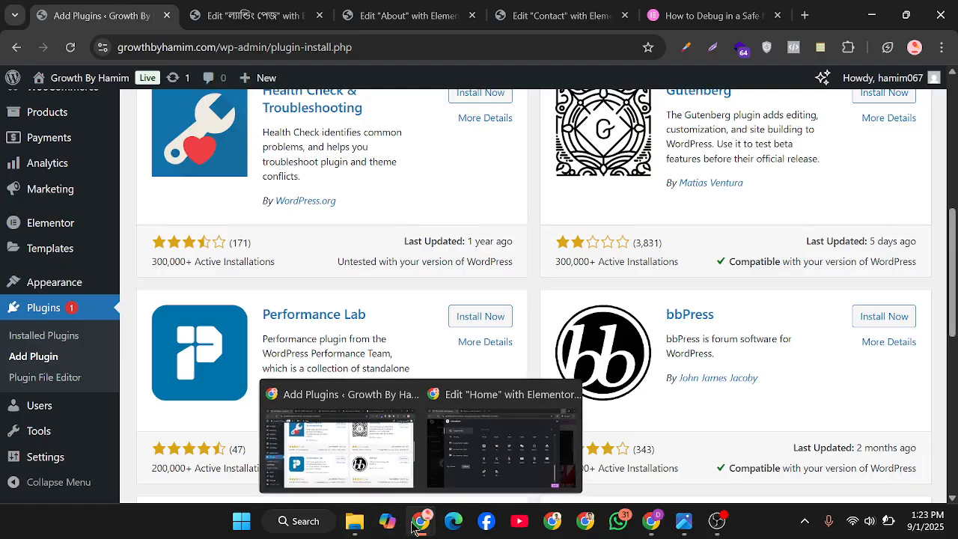
{"action": "left_click", "coordinate": [397, 15]}
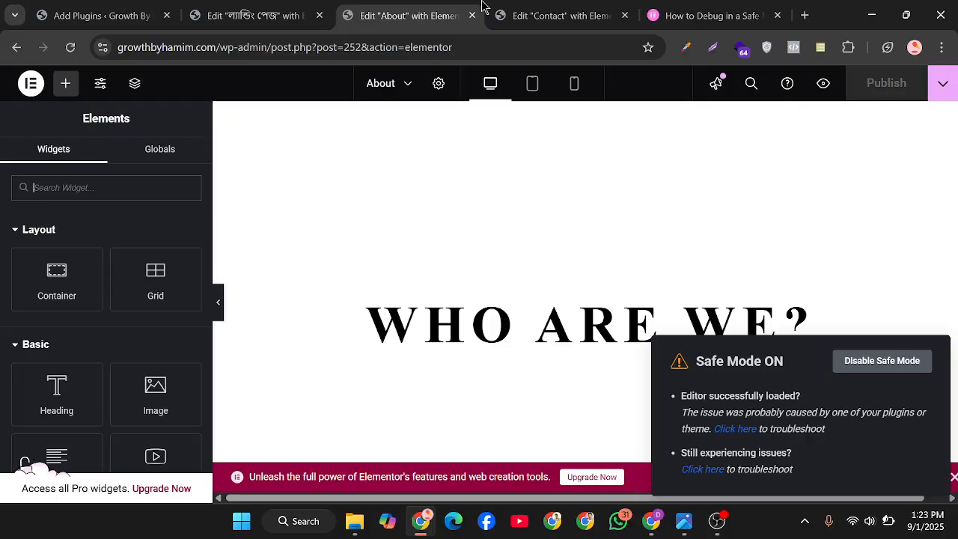
{"action": "left_click", "coordinate": [525, 15]}
{"action": "left_click", "coordinate": [253, 11]}
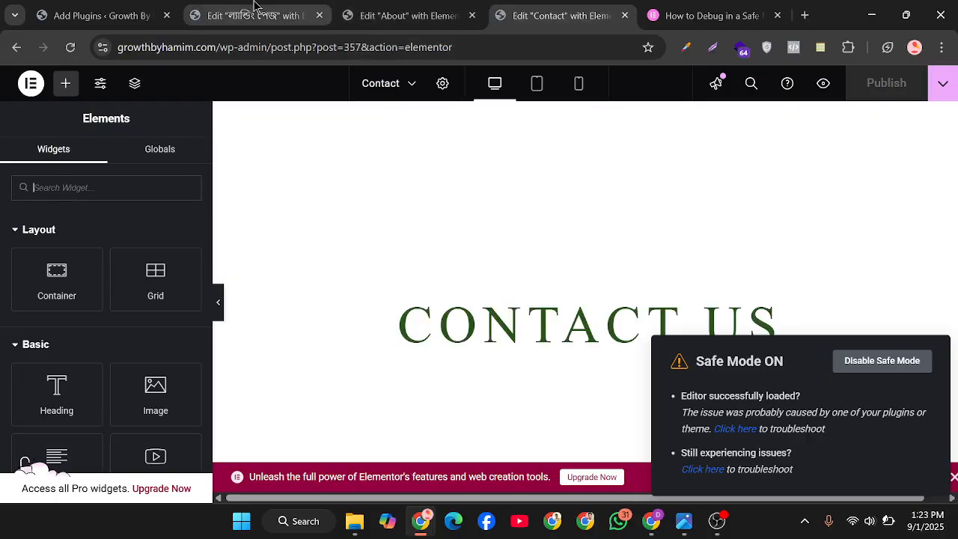
Step: Return to the WordPress dashboard and open Elementor's Advanced settings
{"action": "left_click", "coordinate": [98, 13]}
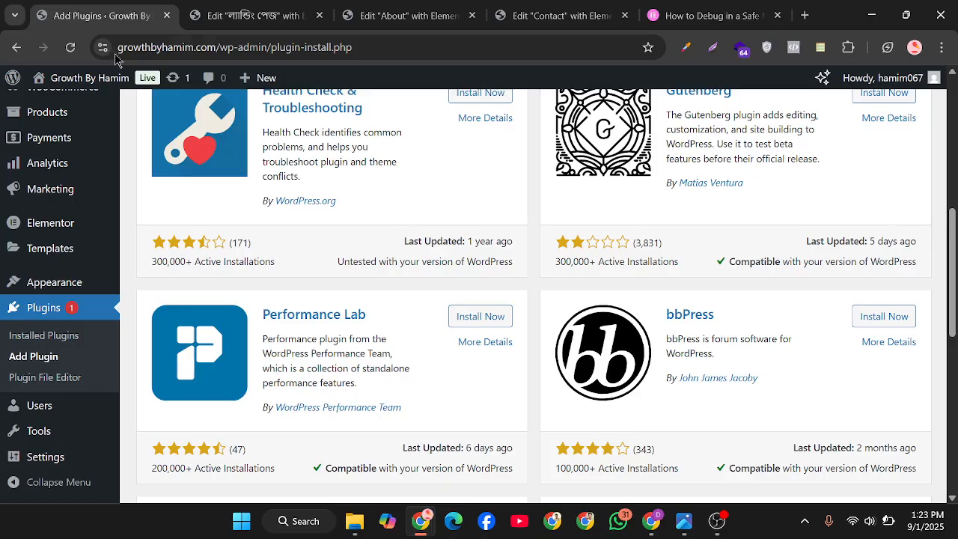
{"action": "scroll", "coordinate": [358, 352], "scroll_direction": "up", "scroll_amount": 10}
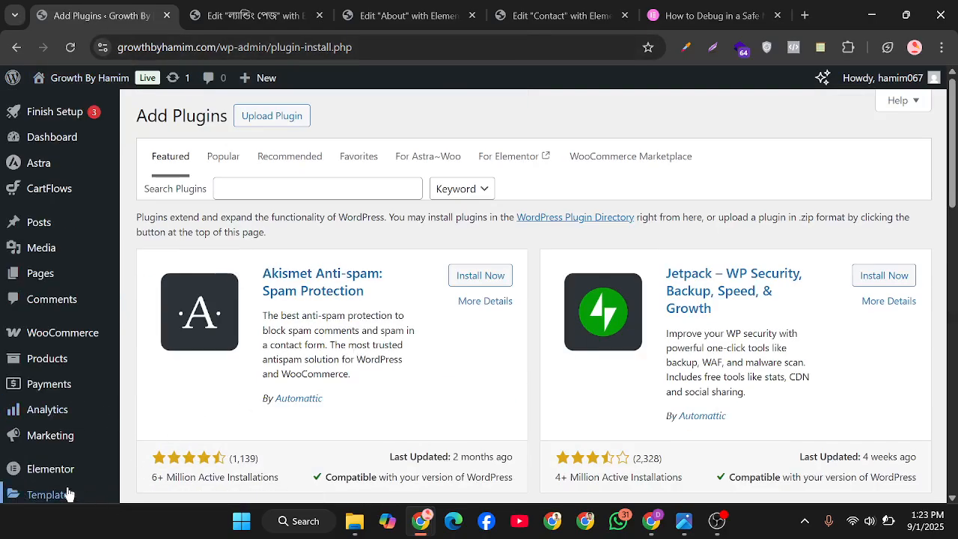
{"action": "mouse_move", "coordinate": [66, 473]}
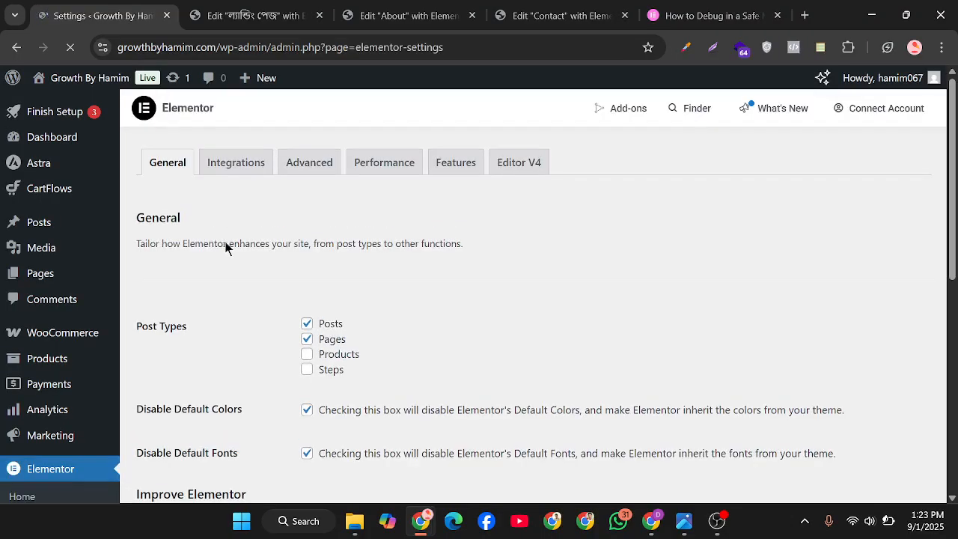
{"action": "left_click", "coordinate": [297, 162]}
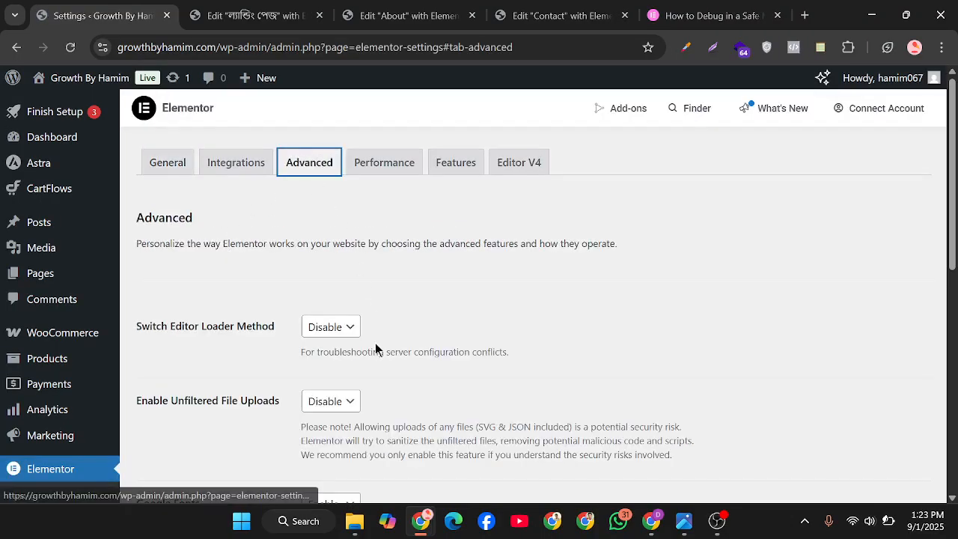
Step: Set Load Font Awesome 4 Support to No and save the Elementor settings
{"action": "scroll", "coordinate": [349, 367], "scroll_direction": "down", "scroll_amount": 2}
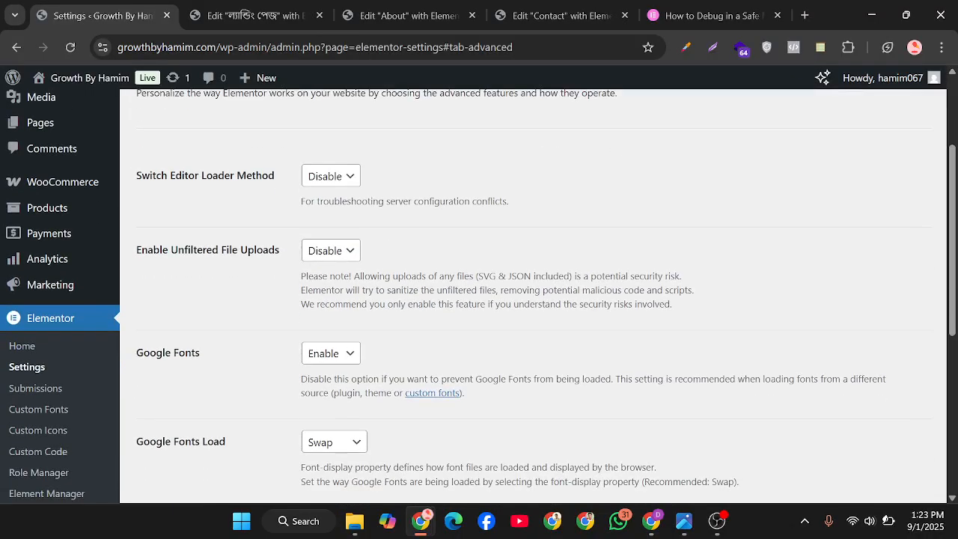
{"action": "scroll", "coordinate": [480, 300], "scroll_direction": "down", "scroll_amount": 1}
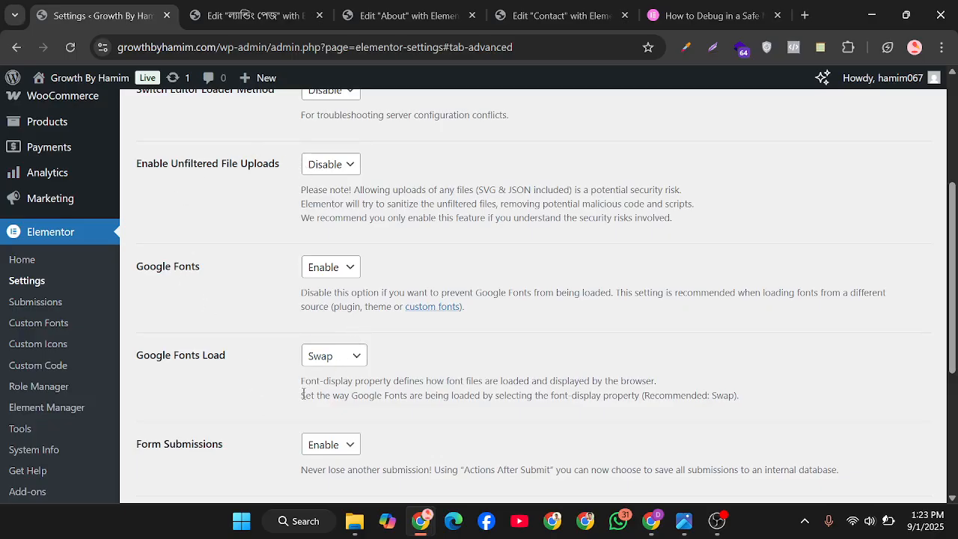
{"action": "scroll", "coordinate": [305, 390], "scroll_direction": "down", "scroll_amount": 3}
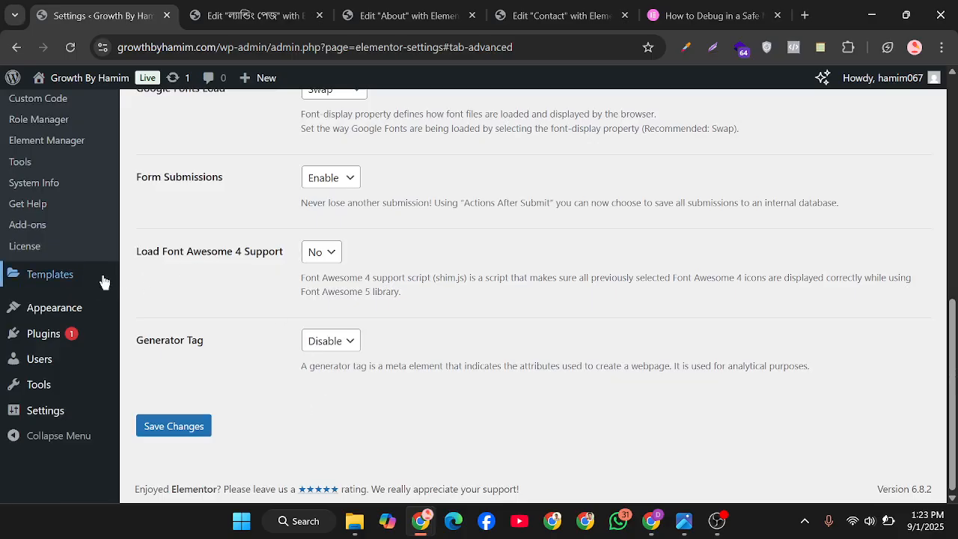
{"action": "left_click_drag", "start_coordinate": [136, 255], "coordinate": [282, 253]}
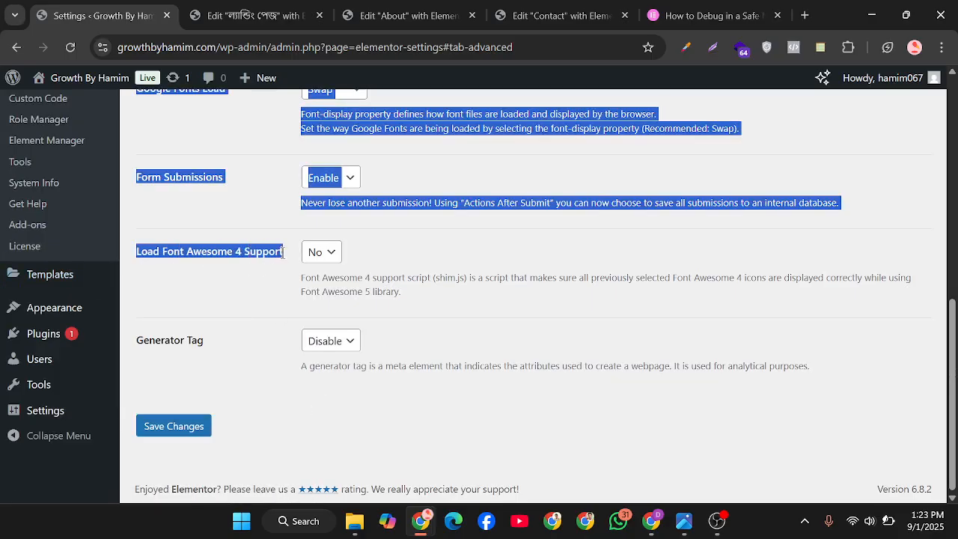
{"action": "left_click", "coordinate": [464, 253]}
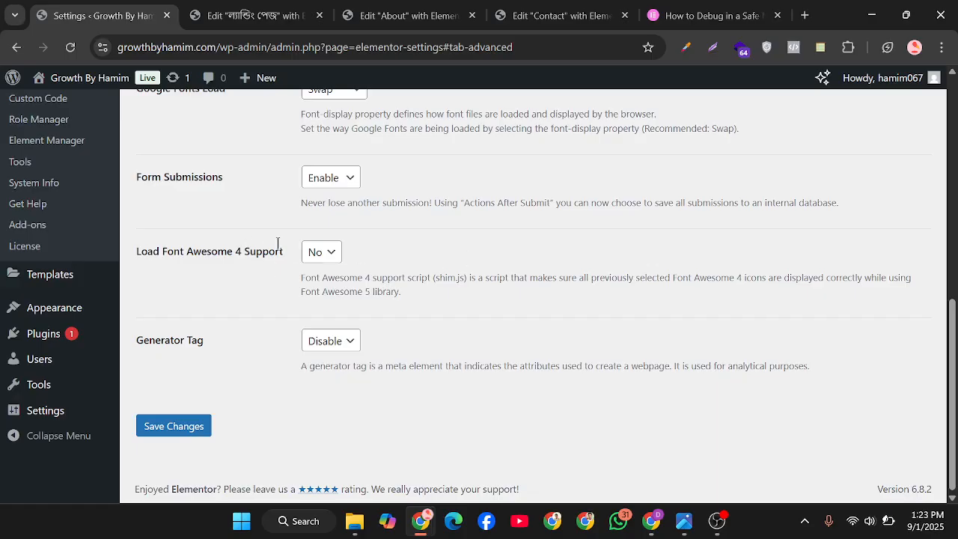
{"action": "left_click", "coordinate": [323, 259]}
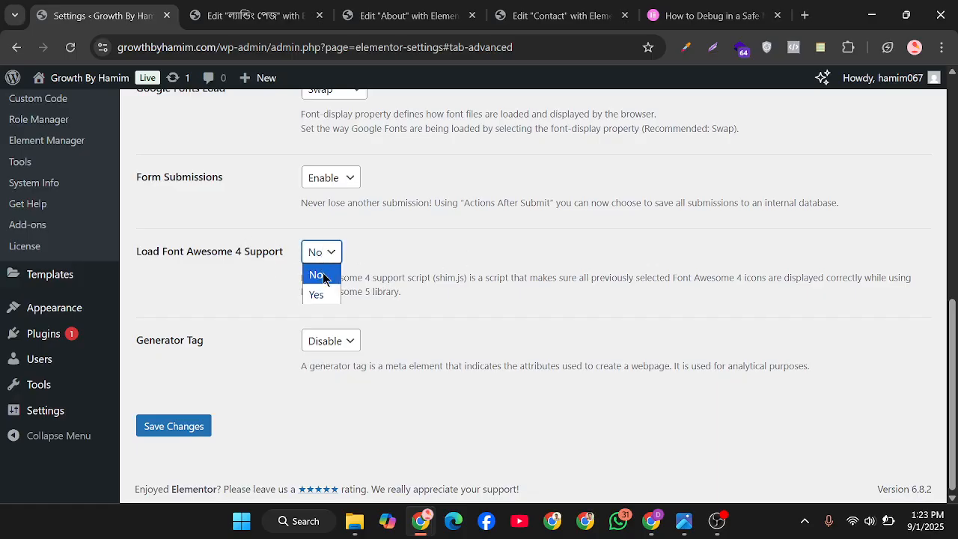
{"action": "left_click", "coordinate": [318, 279]}
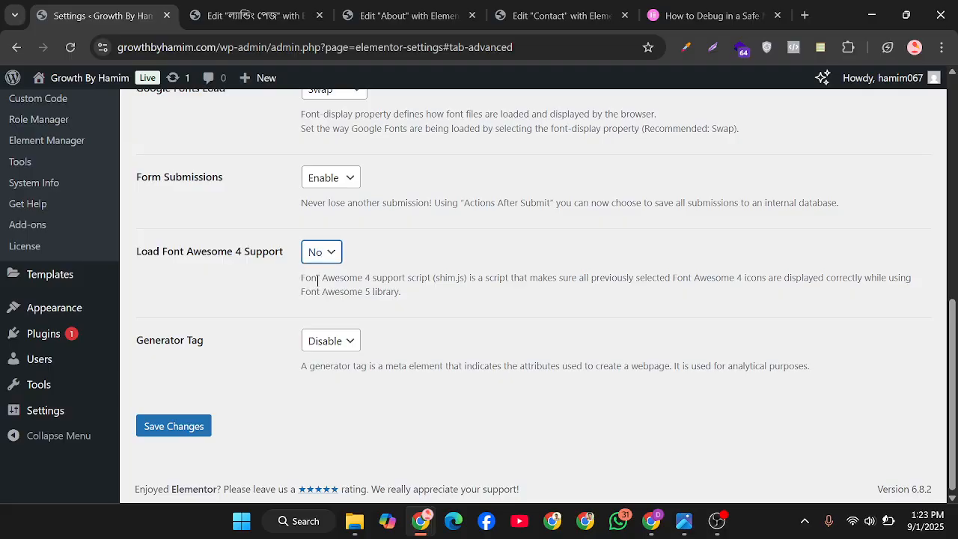
{"action": "left_click", "coordinate": [168, 428]}
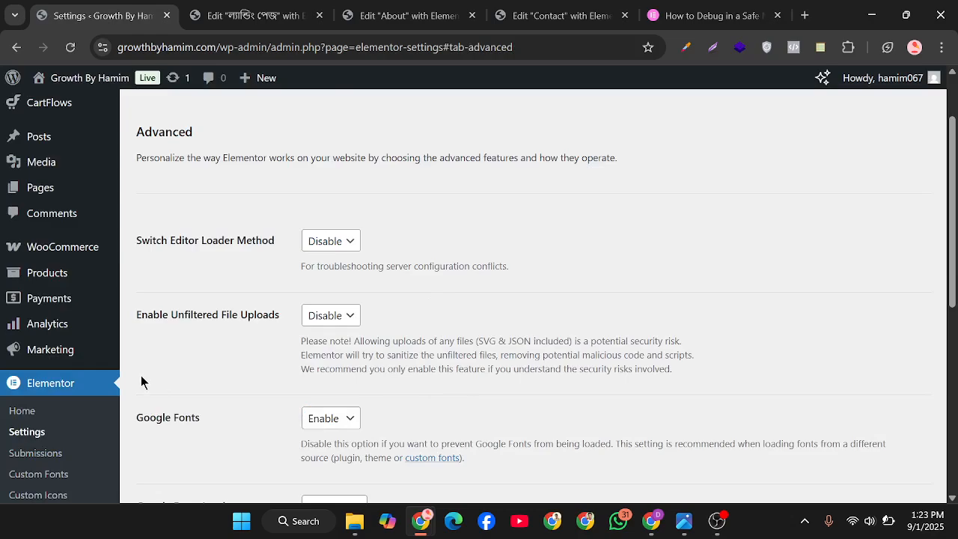
Step: Open the list of installed plugins and locate WPCode Lite
{"action": "scroll", "coordinate": [60, 381], "scroll_direction": "down", "scroll_amount": 5}
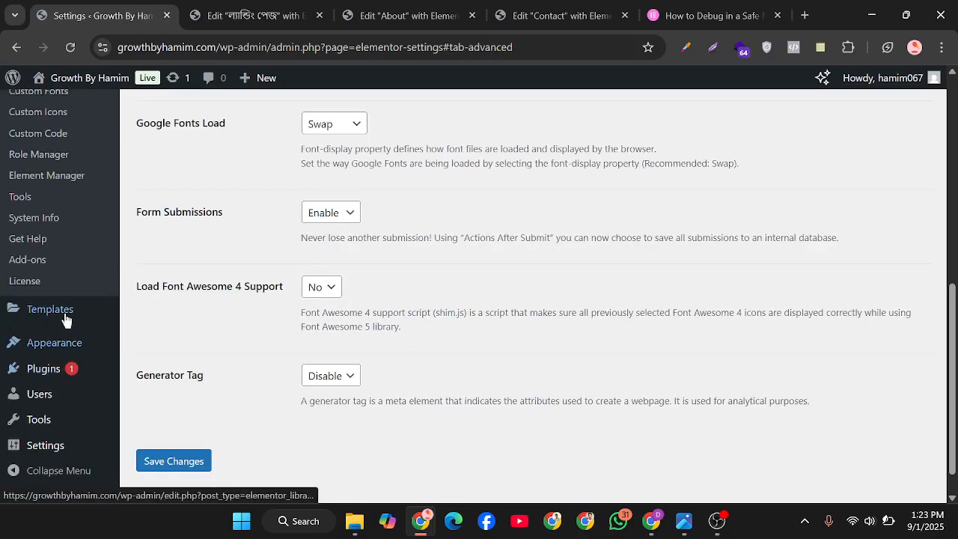
{"action": "mouse_move", "coordinate": [77, 318]}
{"action": "left_click", "coordinate": [56, 369]}
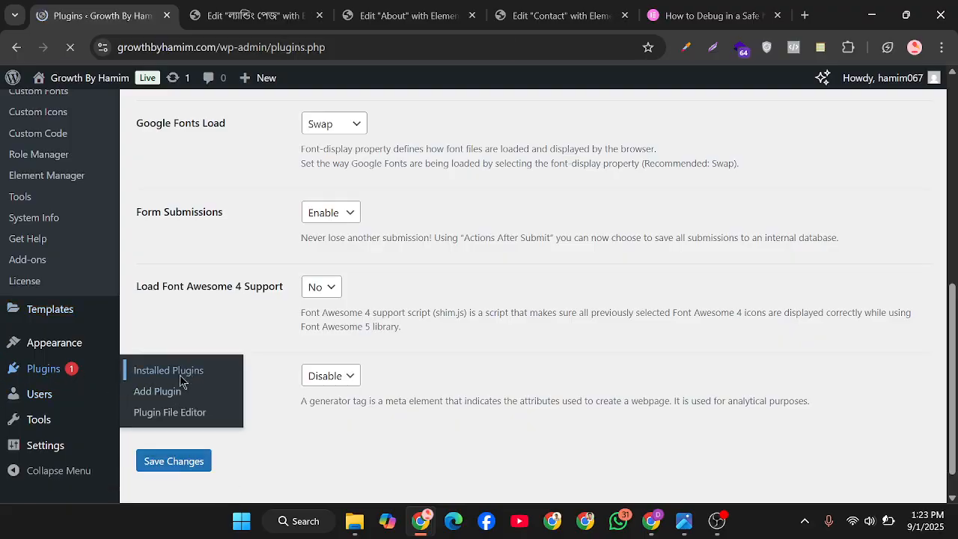
{"action": "scroll", "coordinate": [259, 380], "scroll_direction": "down", "scroll_amount": 10}
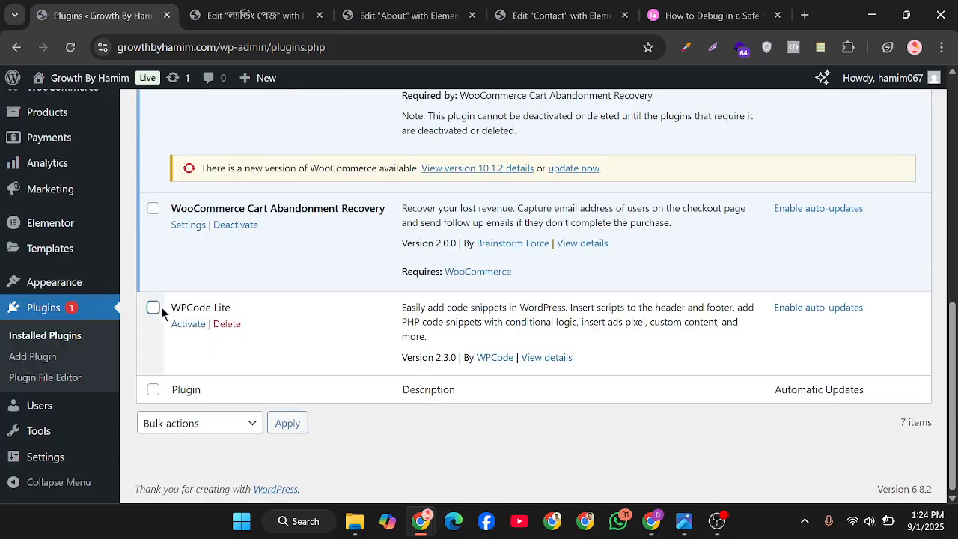
{"action": "left_click_drag", "start_coordinate": [169, 307], "coordinate": [215, 308]}
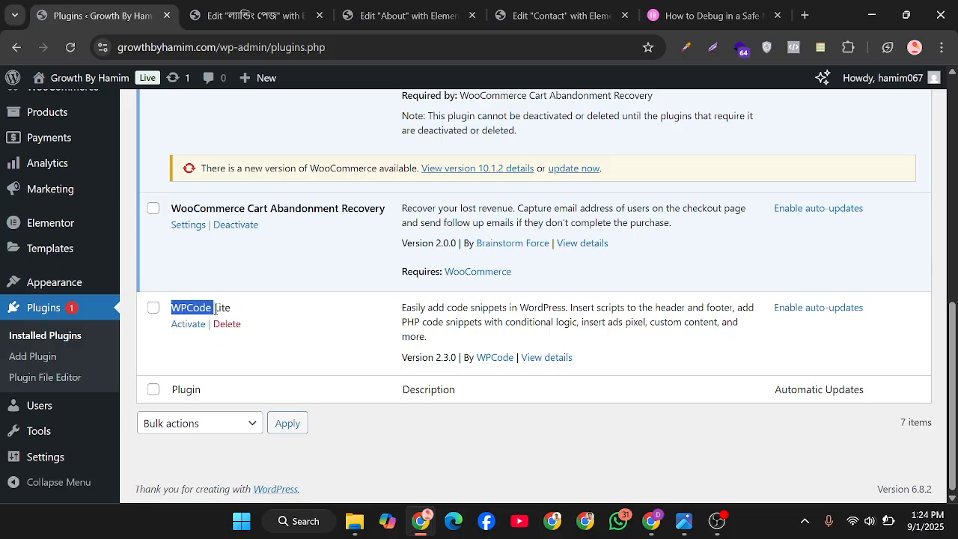
{"action": "left_click", "coordinate": [297, 318]}
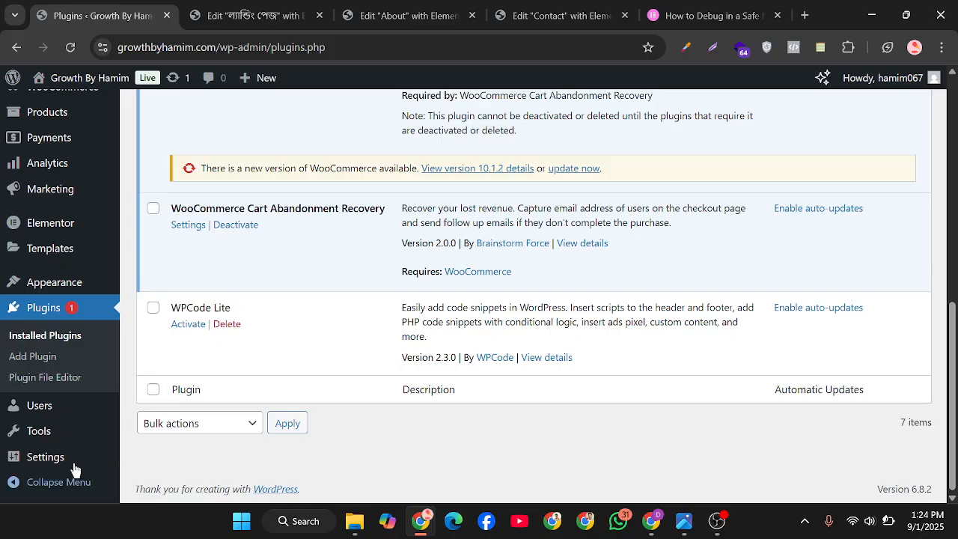
Step: Activate the WPCode Lite plugin and open its Code Snippets page
{"action": "mouse_move", "coordinate": [85, 431]}
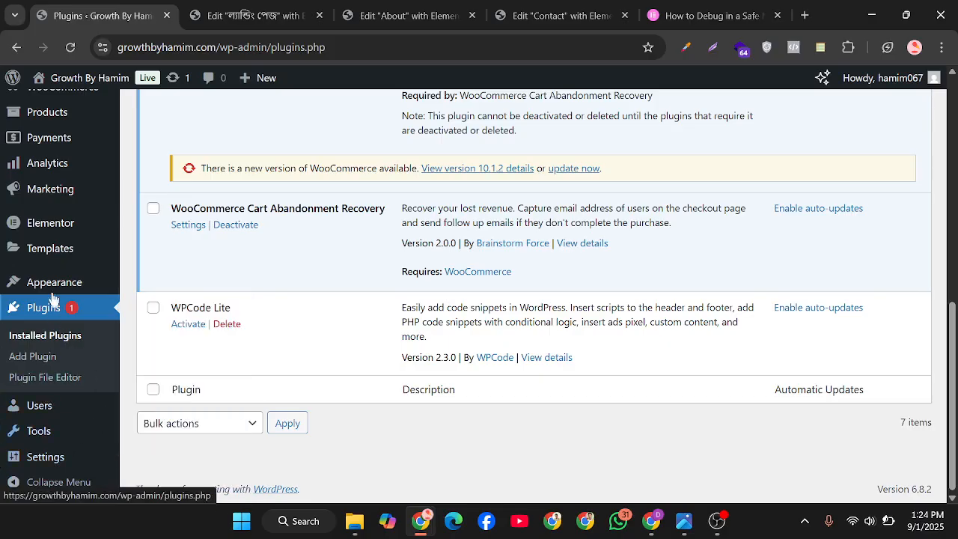
{"action": "left_click", "coordinate": [181, 325]}
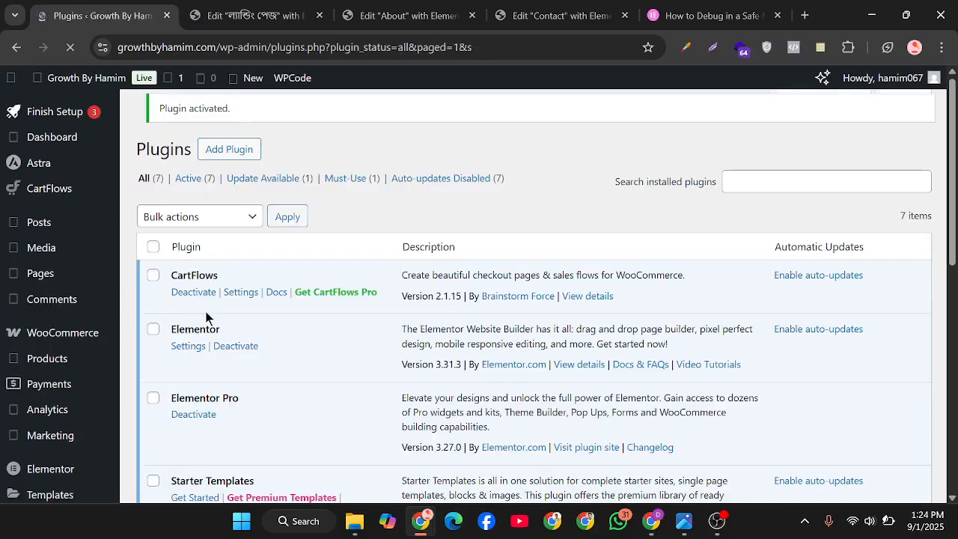
{"action": "scroll", "coordinate": [244, 388], "scroll_direction": "down", "scroll_amount": 10}
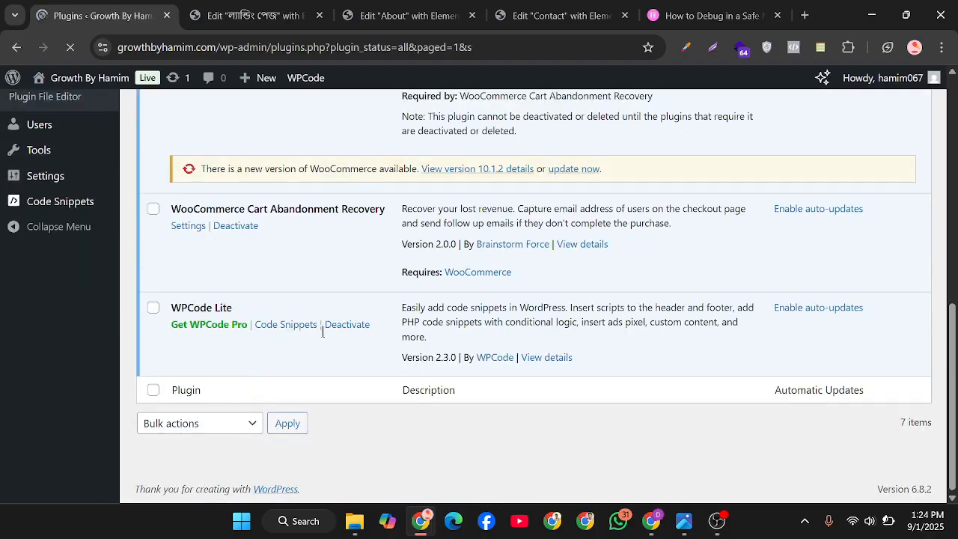
{"action": "left_click", "coordinate": [300, 337]}
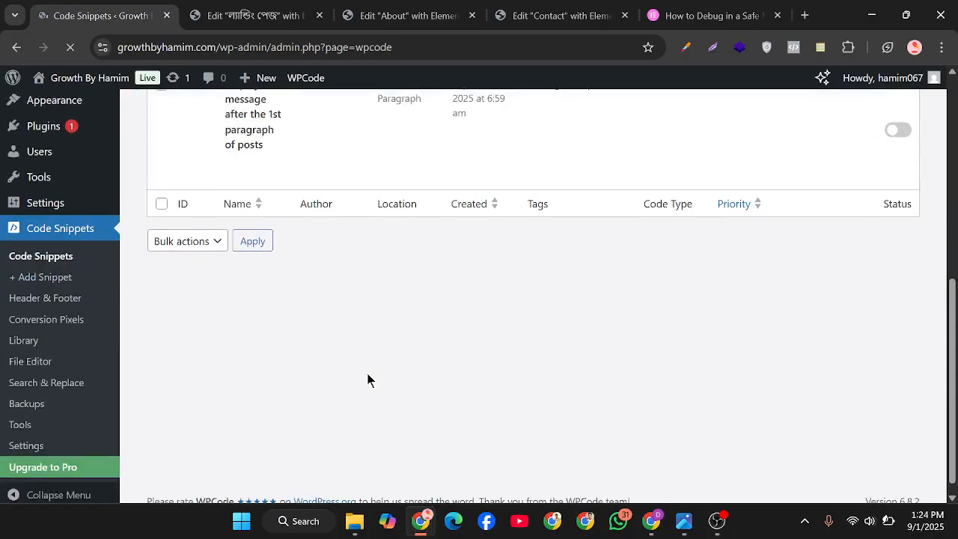
Step: Open WPCode's Header & Footer page and examine the Font Awesome 6.5.2 stylesheet link in the Header code box
{"action": "scroll", "coordinate": [54, 407], "scroll_direction": "down", "scroll_amount": 10}
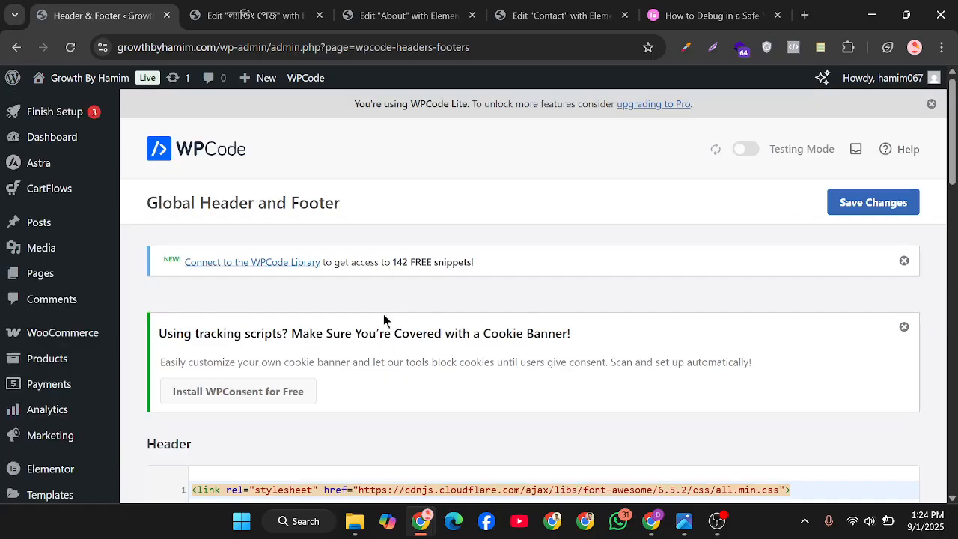
{"action": "scroll", "coordinate": [383, 314], "scroll_direction": "down", "scroll_amount": 3}
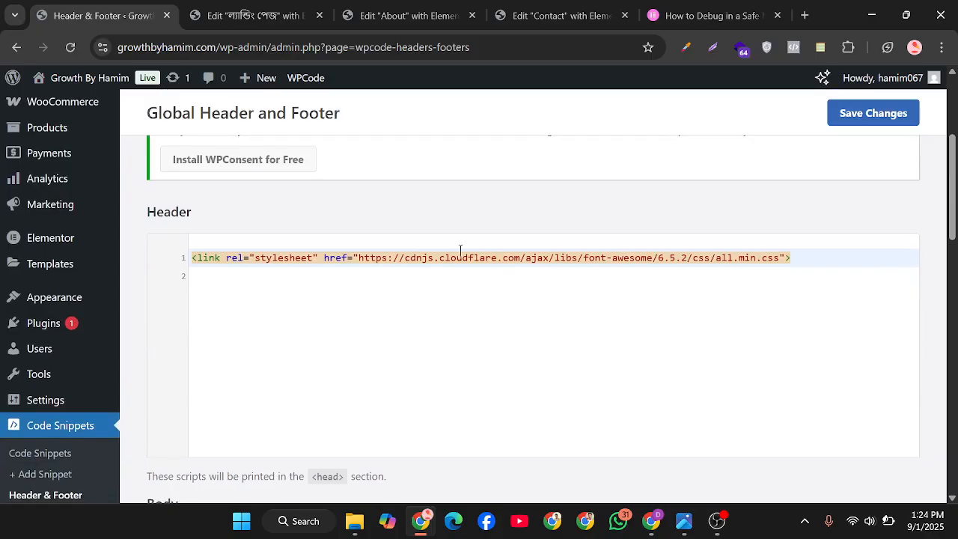
{"action": "triple_click", "coordinate": [332, 259]}
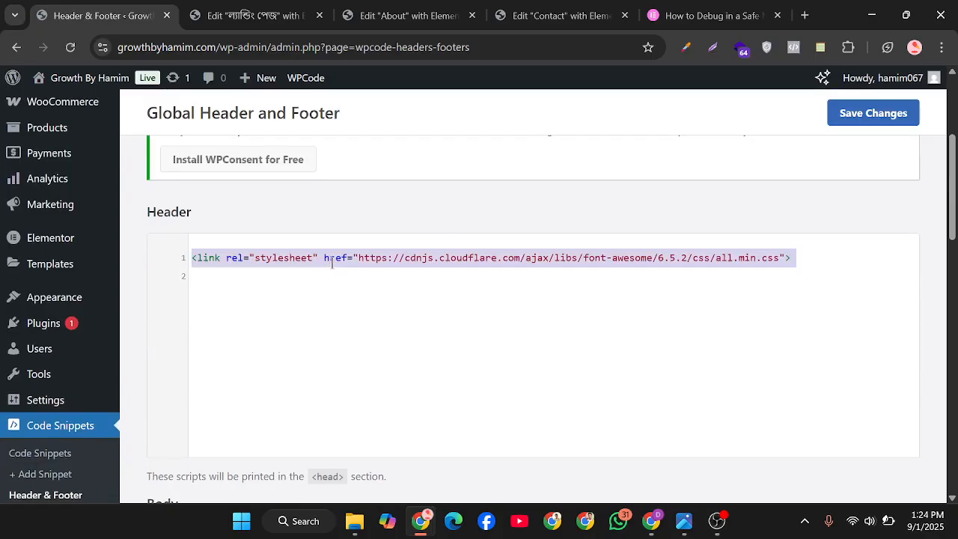
{"action": "right_click", "coordinate": [337, 254]}
{"action": "left_click", "coordinate": [258, 255]}
{"action": "left_click", "coordinate": [255, 254]}
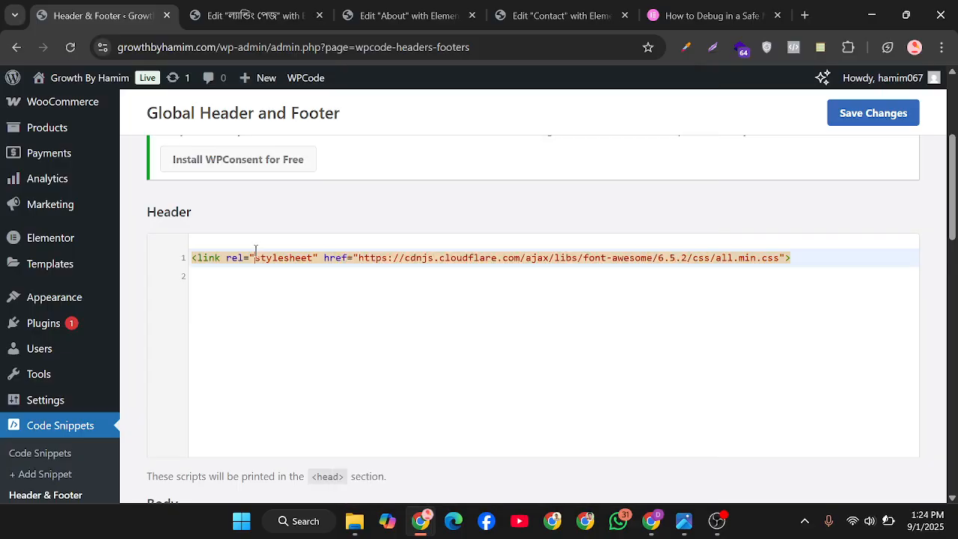
{"action": "right_click", "coordinate": [332, 254]}
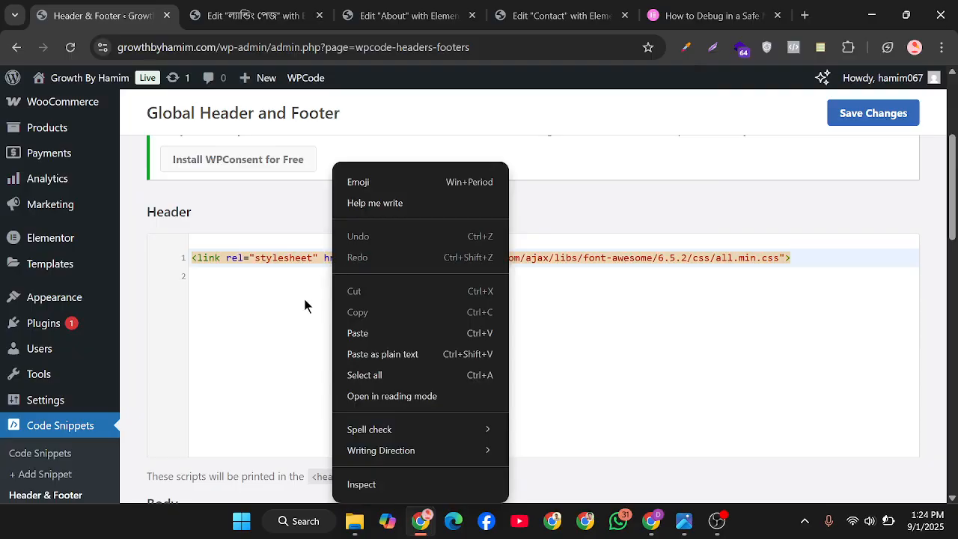
{"action": "left_click", "coordinate": [268, 335]}
{"action": "scroll", "coordinate": [535, 285], "scroll_direction": "up", "scroll_amount": 4}
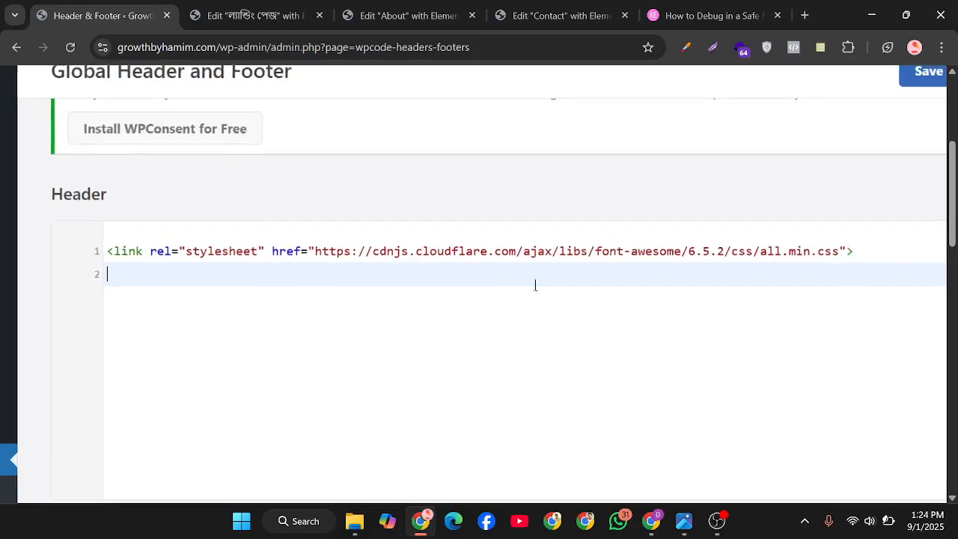
{"action": "scroll", "coordinate": [535, 285], "scroll_direction": "down", "scroll_amount": 1}
{"action": "scroll", "coordinate": [536, 285], "scroll_direction": "down", "scroll_amount": 2}
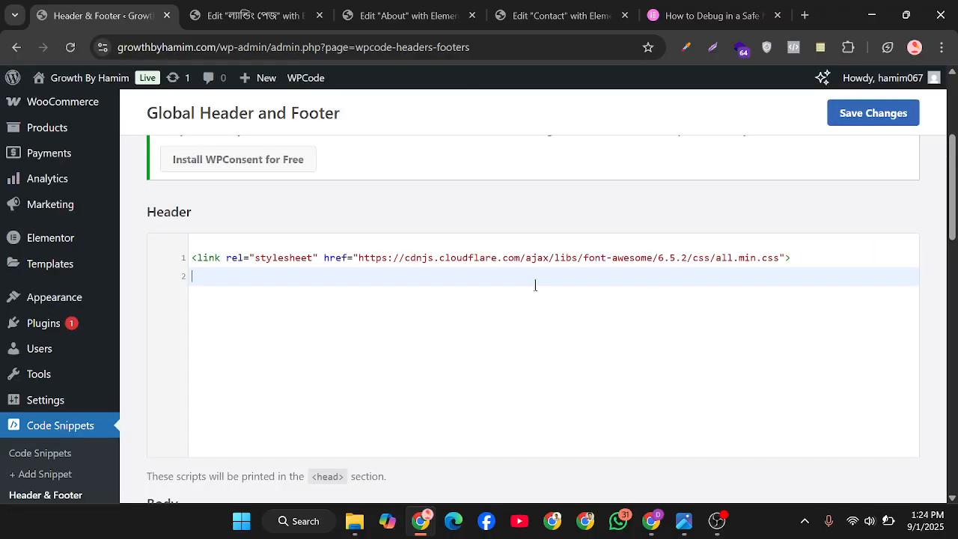
{"action": "scroll", "coordinate": [535, 285], "scroll_direction": "up", "scroll_amount": 3}
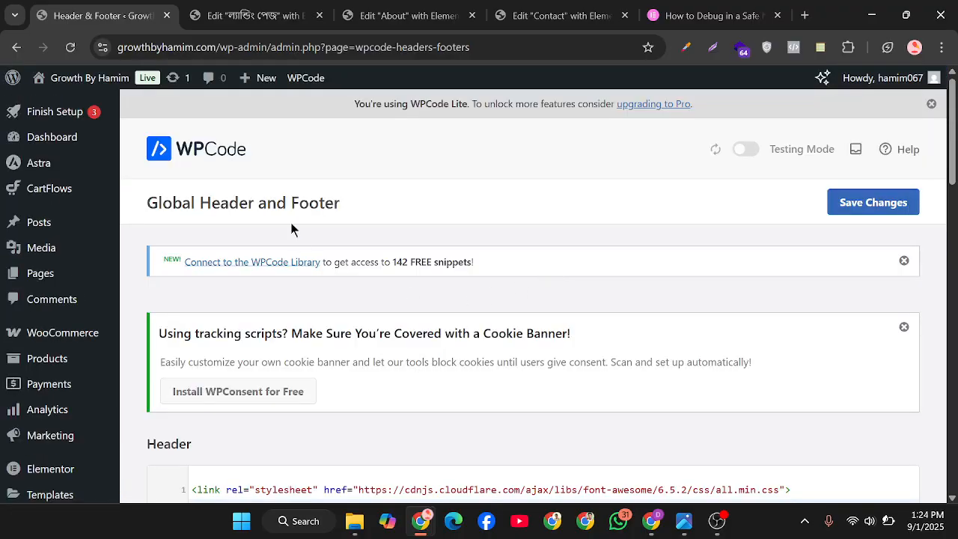
Step: Review the stylesheet link's attributes and URL in the Header code, and look over the rest of the Global Header and Footer page
{"action": "scroll", "coordinate": [319, 224], "scroll_direction": "down", "scroll_amount": 5}
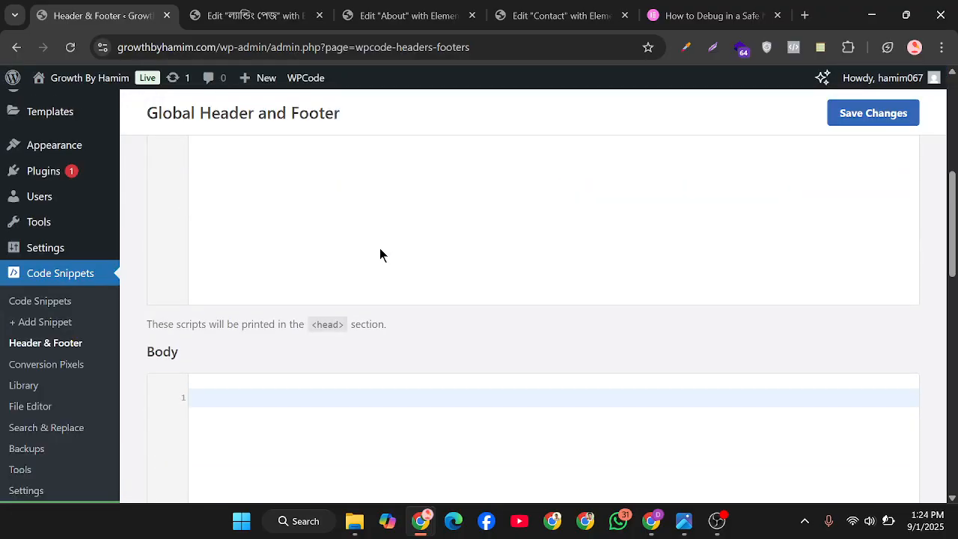
{"action": "scroll", "coordinate": [379, 255], "scroll_direction": "up", "scroll_amount": 3}
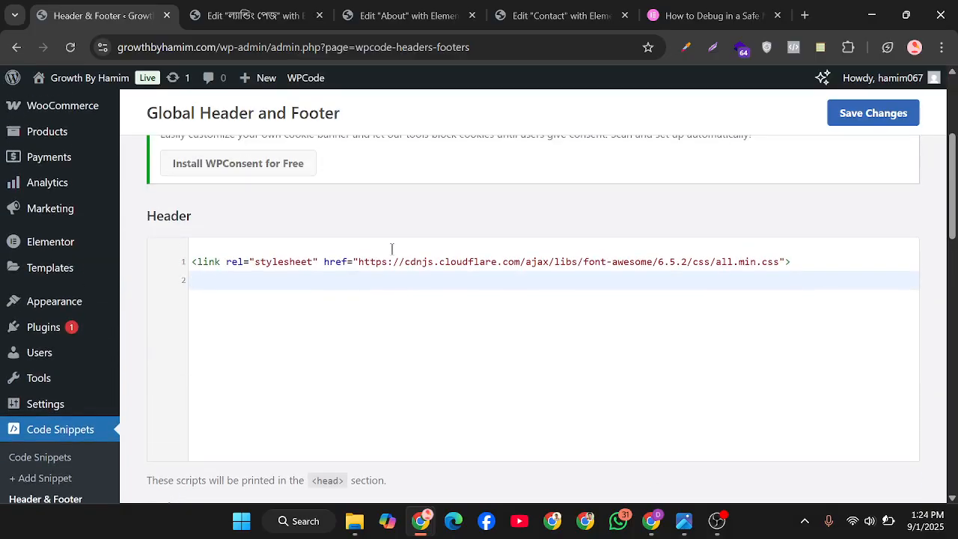
{"action": "triple_click", "coordinate": [407, 269]}
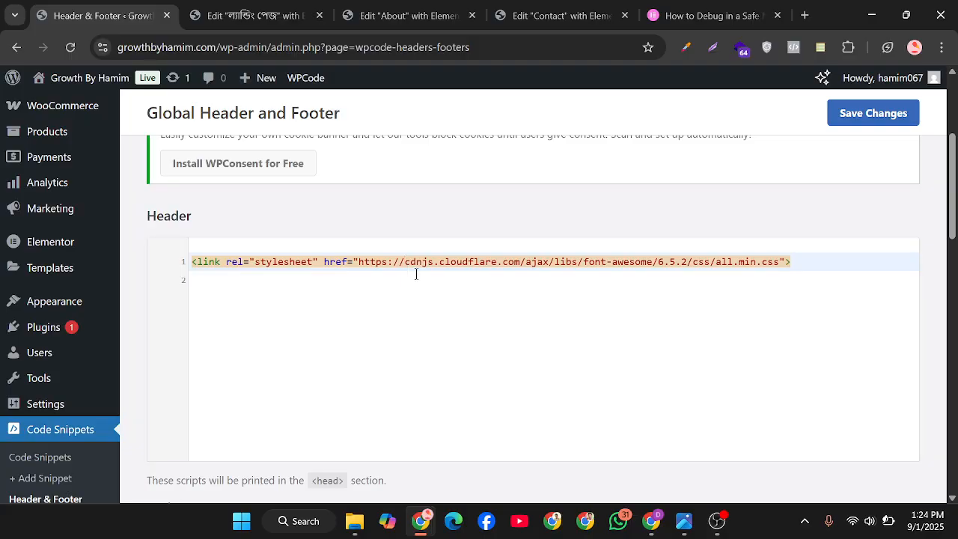
{"action": "left_click", "coordinate": [417, 275]}
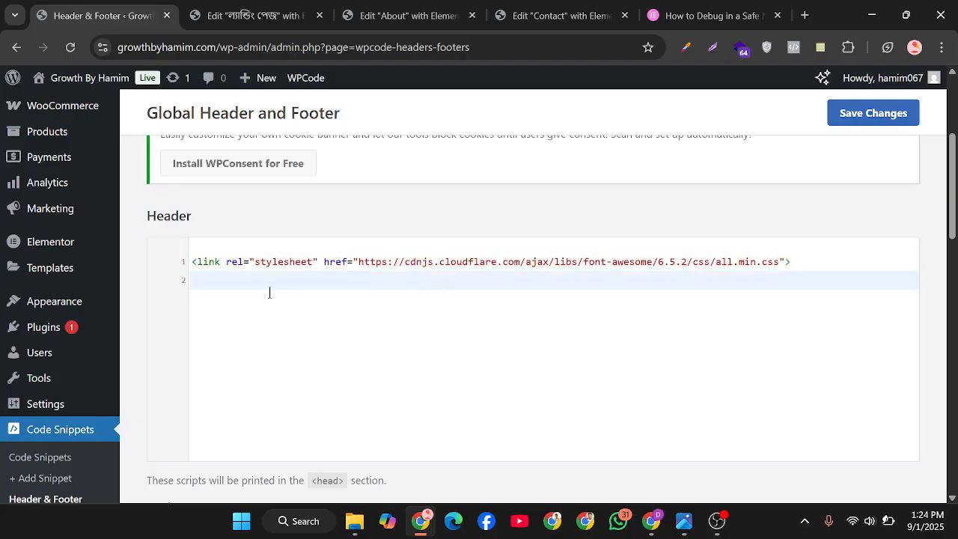
{"action": "double_click", "coordinate": [365, 269]}
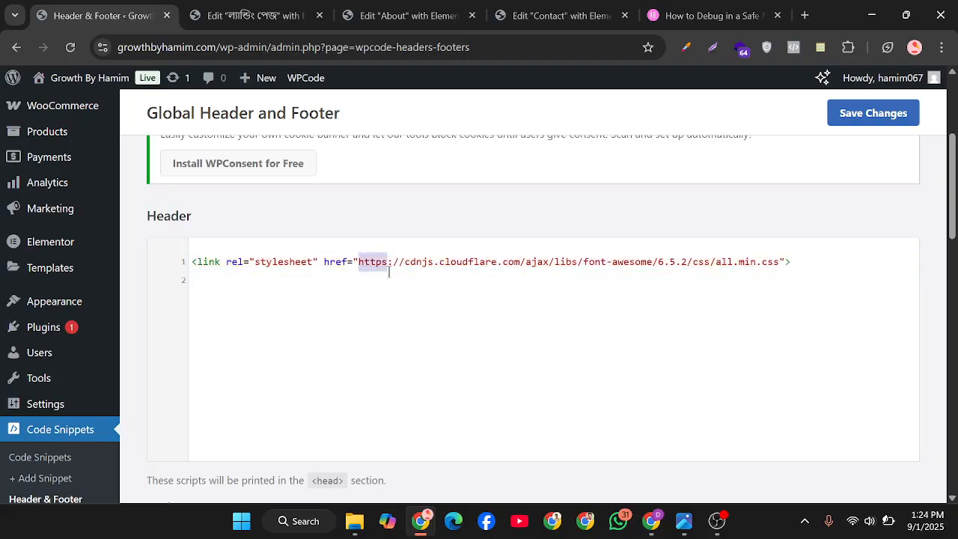
{"action": "left_click", "coordinate": [363, 313]}
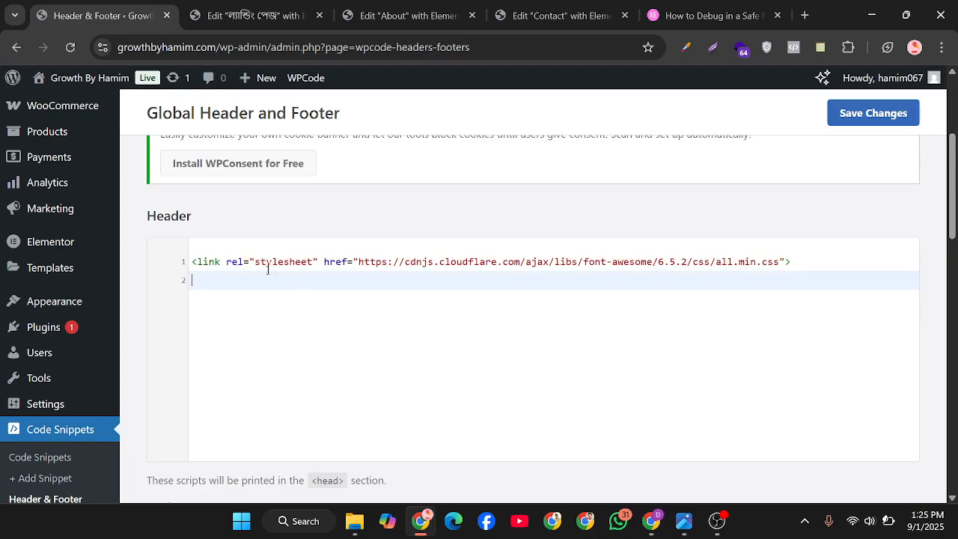
{"action": "left_click_drag", "start_coordinate": [269, 269], "coordinate": [384, 255]}
{"action": "left_click", "coordinate": [449, 297]}
{"action": "scroll", "coordinate": [135, 392], "scroll_direction": "down", "scroll_amount": 10}
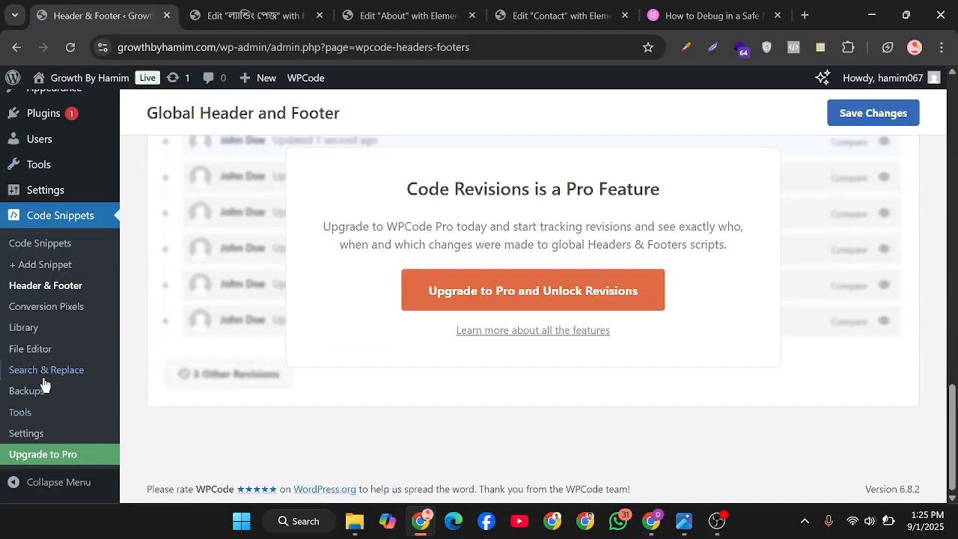
{"action": "scroll", "coordinate": [236, 379], "scroll_direction": "up", "scroll_amount": 12}
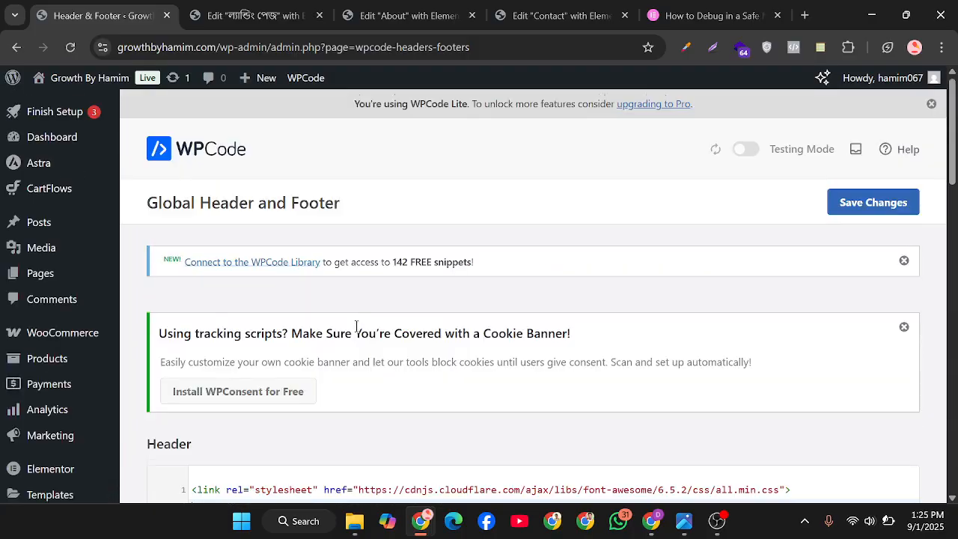
{"action": "scroll", "coordinate": [586, 352], "scroll_direction": "down", "scroll_amount": 5}
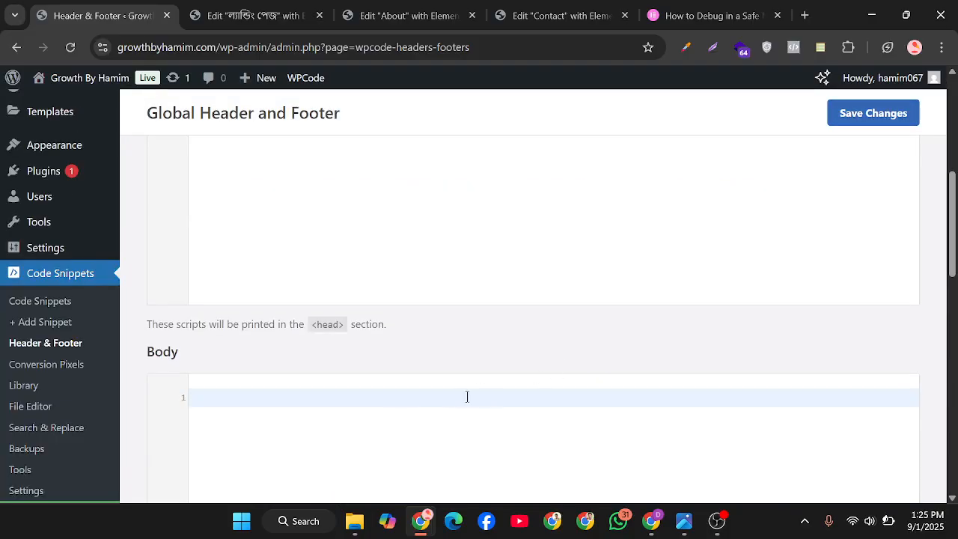
{"action": "scroll", "coordinate": [441, 289], "scroll_direction": "up", "scroll_amount": 6}
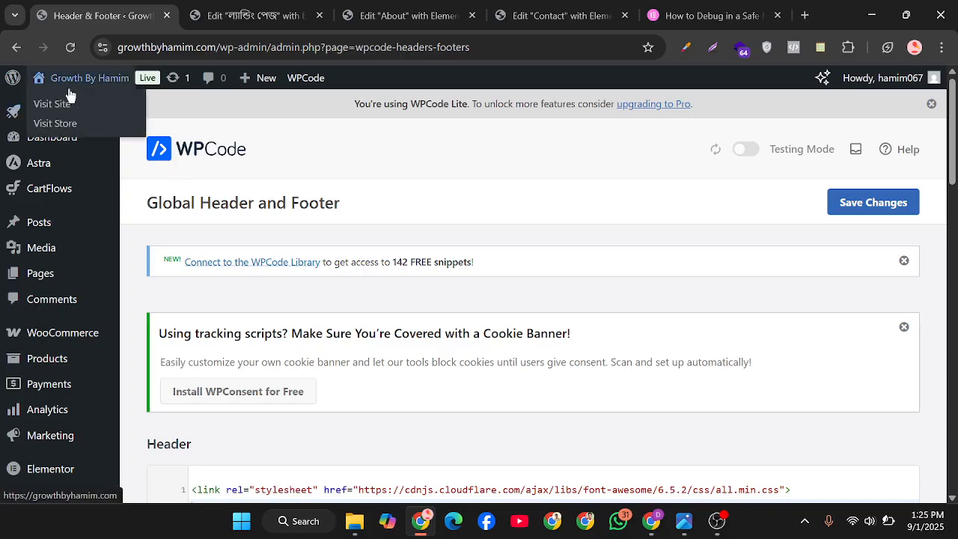
Step: Load the site's homepage in a new incognito window and open it for editing with Elementor
{"action": "left_click", "coordinate": [936, 46]}
{"action": "left_click", "coordinate": [796, 158]}
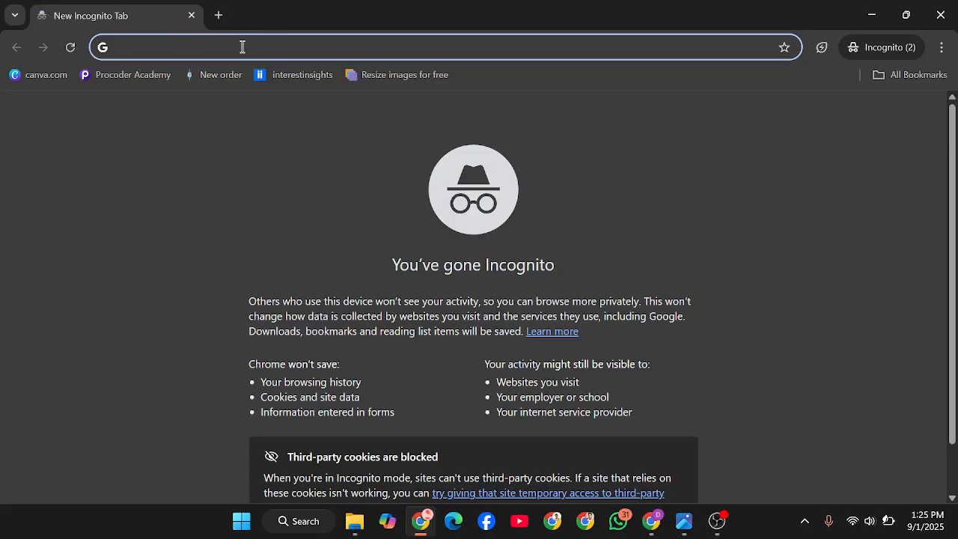
{"action": "type", "text": "growthbyhamim.com"}
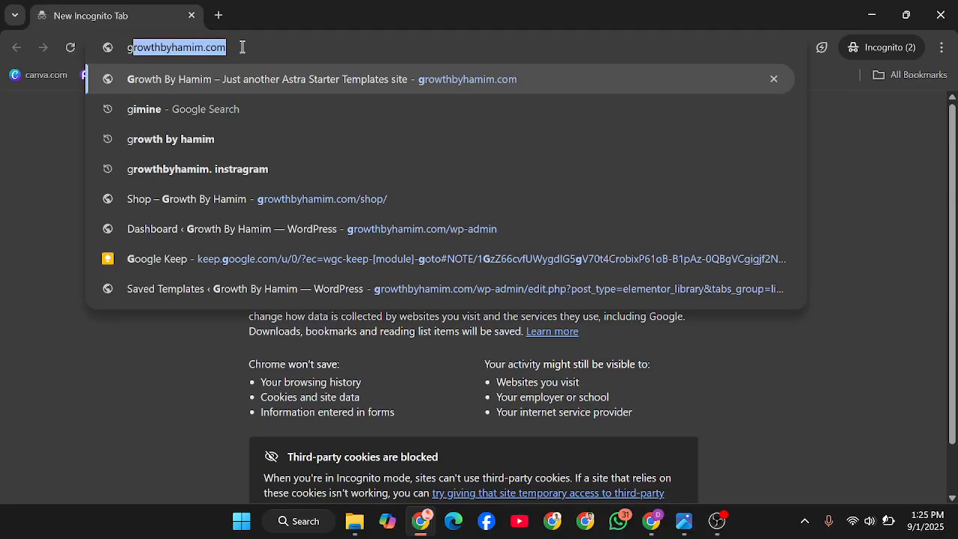
{"action": "key", "text": "Return"}
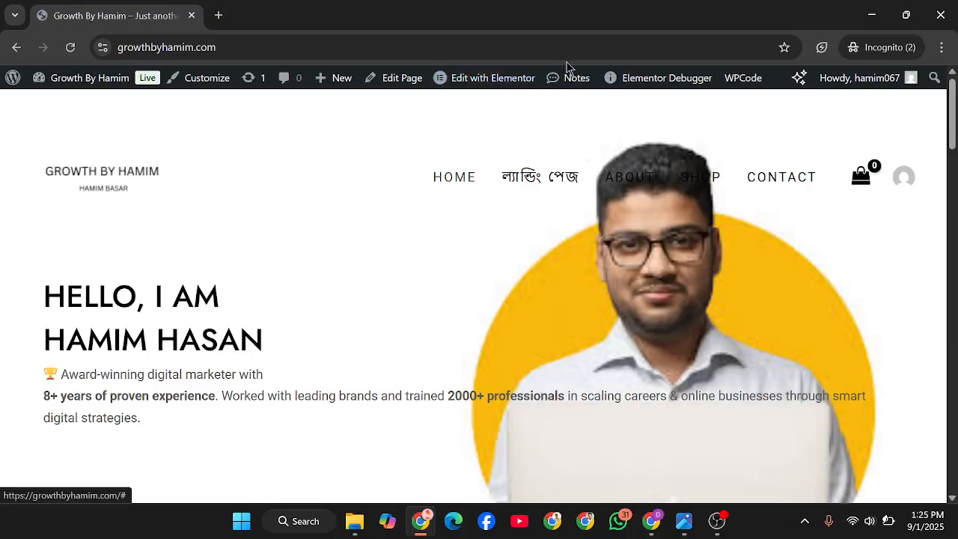
{"action": "left_click", "coordinate": [492, 85]}
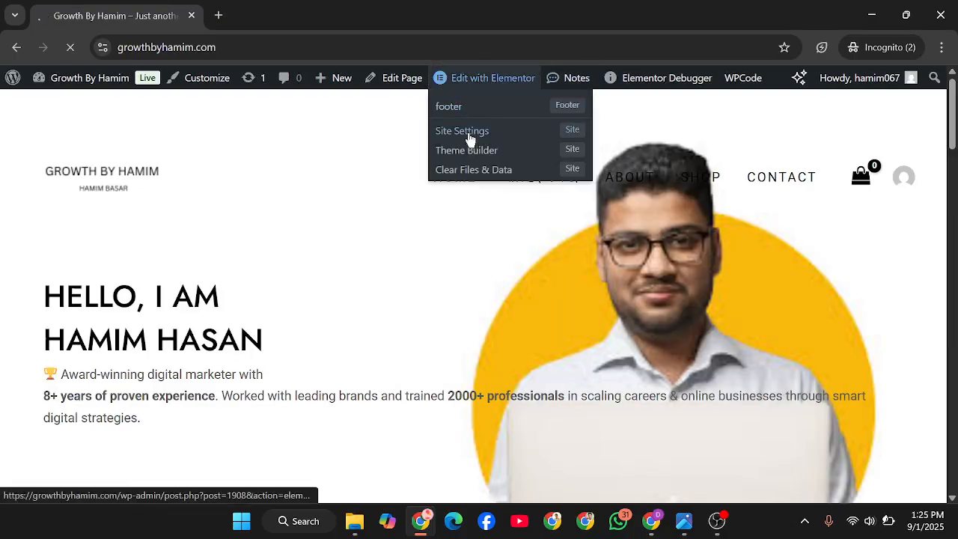
{"action": "scroll", "coordinate": [389, 182], "scroll_direction": "down", "scroll_amount": 5}
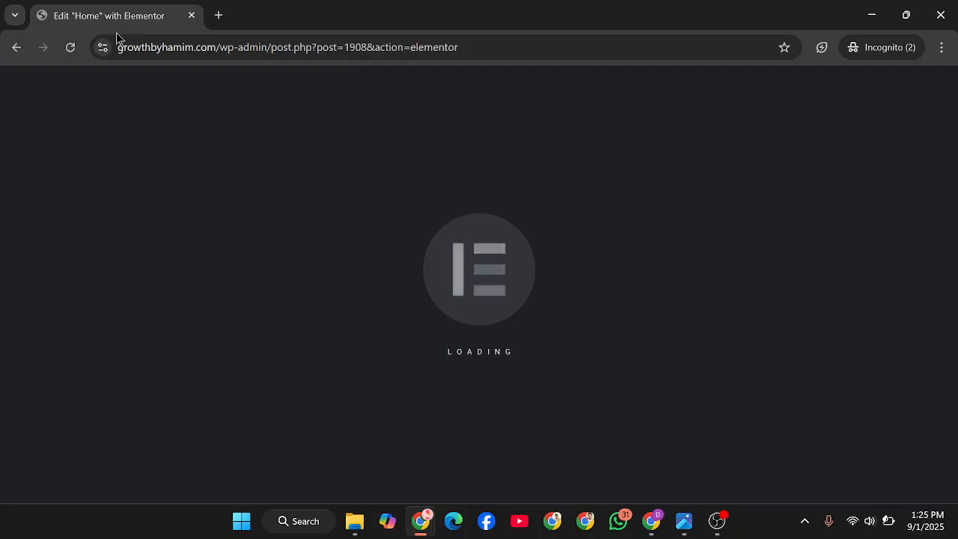
Step: Return to the browser window with WPCode's Header & Footer page and open Elementor's Tools page
{"action": "mouse_move", "coordinate": [427, 533]}
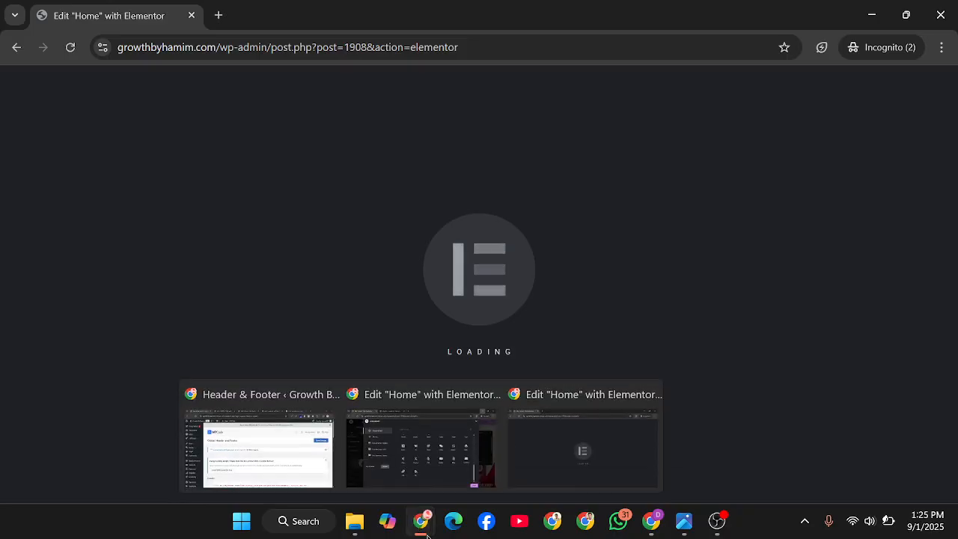
{"action": "left_click", "coordinate": [292, 483]}
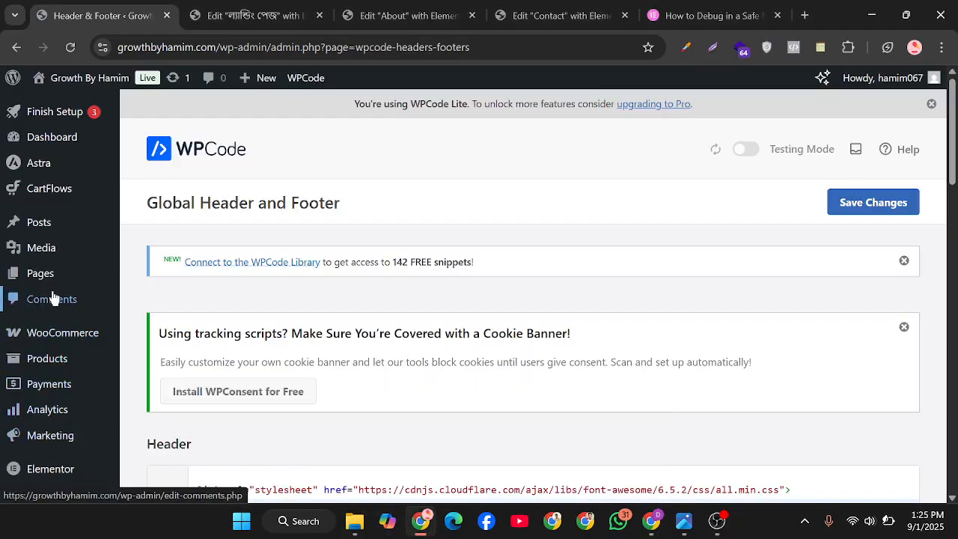
{"action": "scroll", "coordinate": [53, 298], "scroll_direction": "down", "scroll_amount": 5}
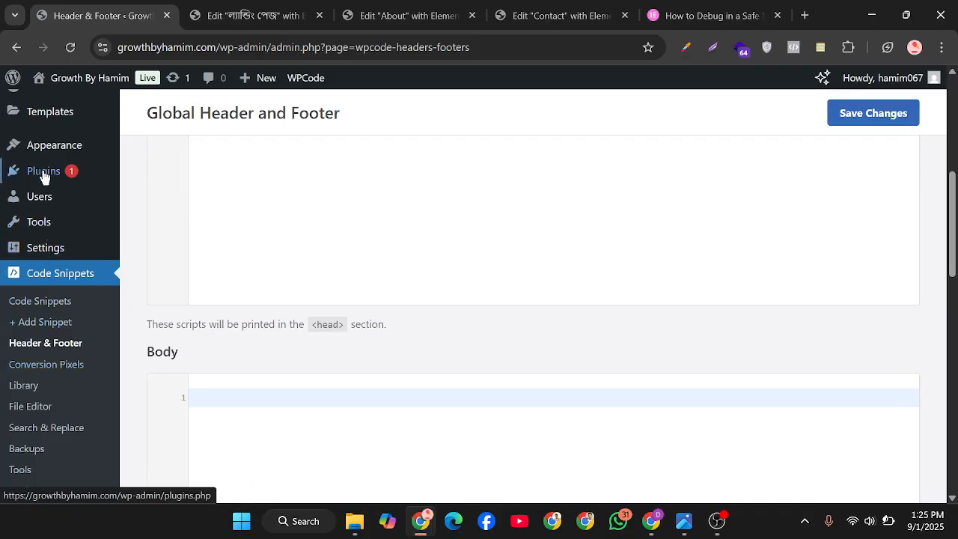
{"action": "mouse_move", "coordinate": [49, 175]}
{"action": "scroll", "coordinate": [68, 173], "scroll_direction": "up", "scroll_amount": 2}
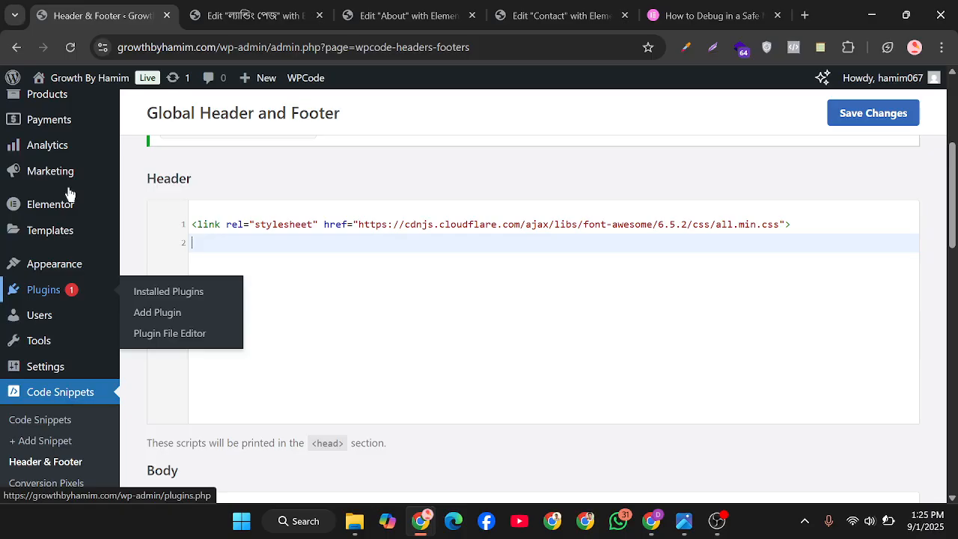
{"action": "mouse_move", "coordinate": [45, 204]}
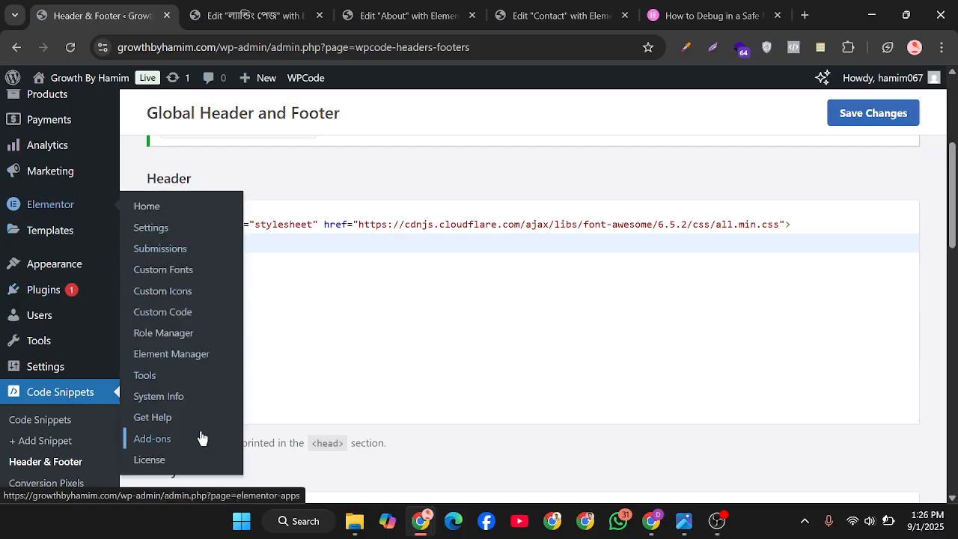
{"action": "mouse_move", "coordinate": [77, 229]}
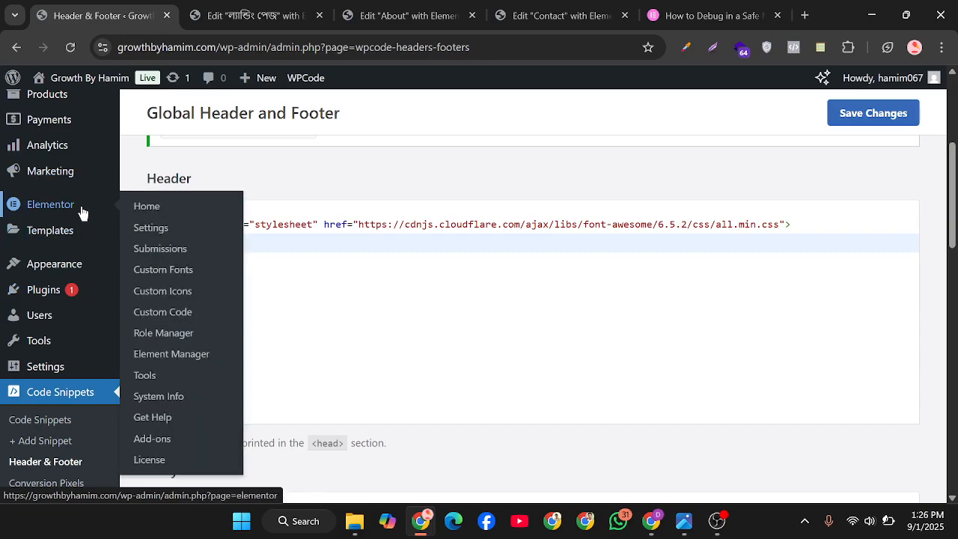
{"action": "left_click", "coordinate": [183, 382]}
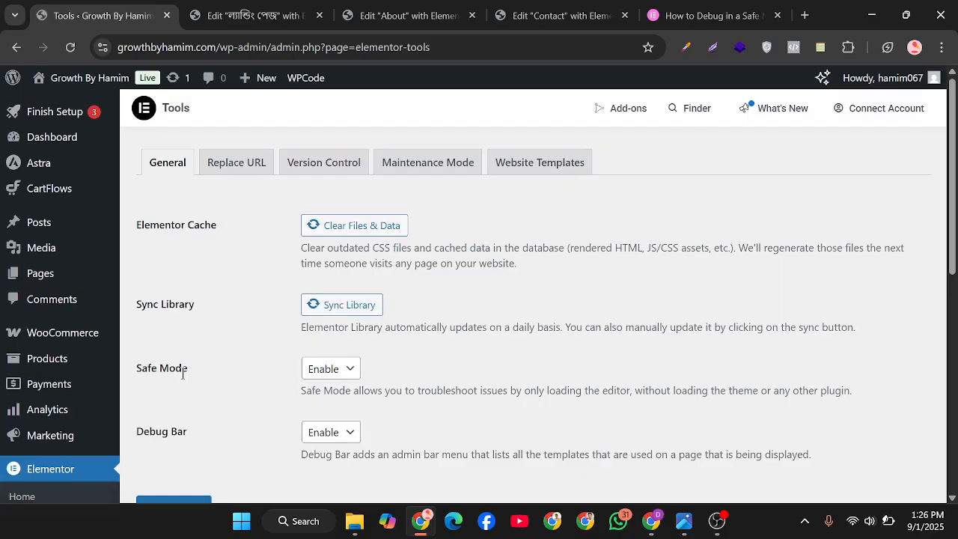
Step: Clear Elementor's cached files and data, sync the library, and save the Tools settings
{"action": "left_click", "coordinate": [366, 231]}
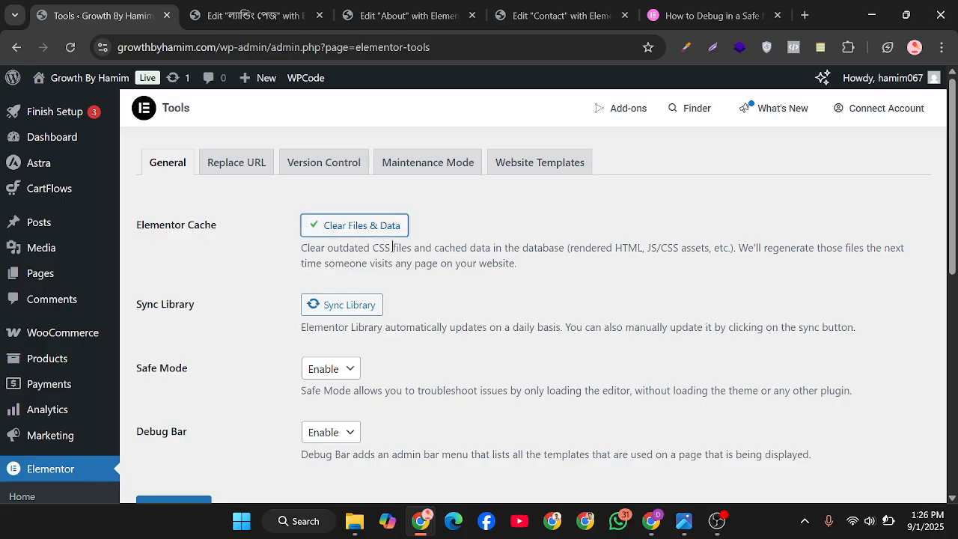
{"action": "left_click", "coordinate": [331, 308]}
{"action": "scroll", "coordinate": [419, 369], "scroll_direction": "down", "scroll_amount": 5}
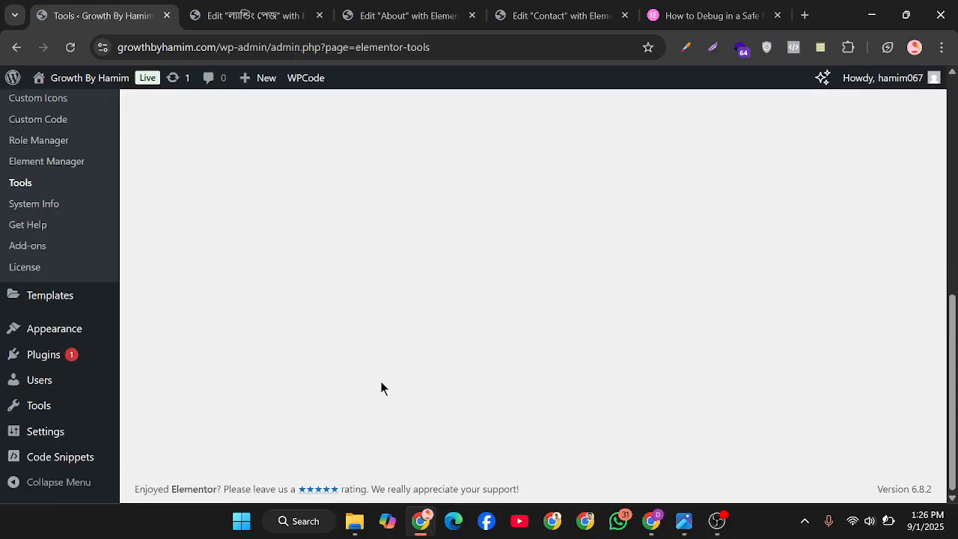
{"action": "scroll", "coordinate": [156, 281], "scroll_direction": "up", "scroll_amount": 5}
{"action": "left_click", "coordinate": [166, 411]}
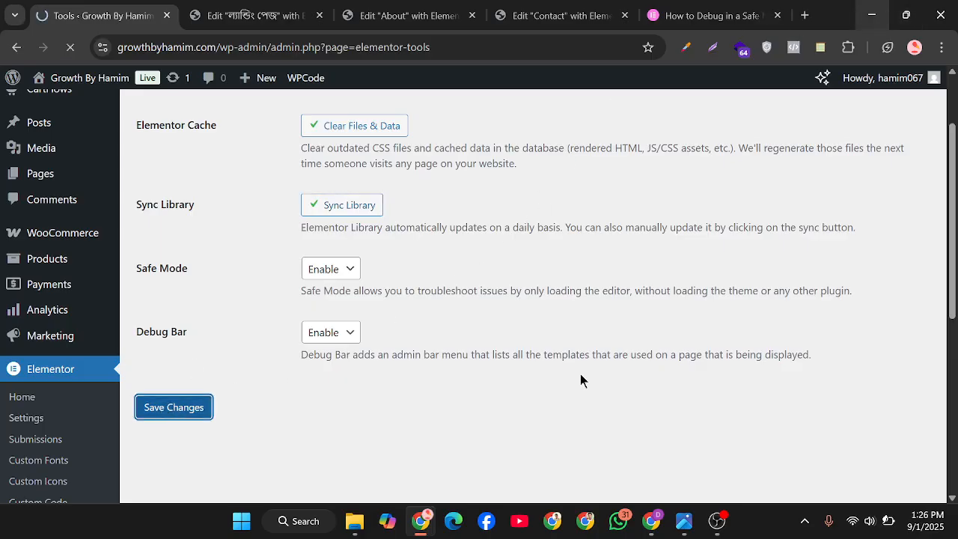
Step: Switch to the incognito window with the Home page editor and open the Social Icons widget below the ORDER NOW button for editing
{"action": "mouse_move", "coordinate": [421, 522]}
{"action": "left_click", "coordinate": [420, 469]}
{"action": "left_click", "coordinate": [300, 14]}
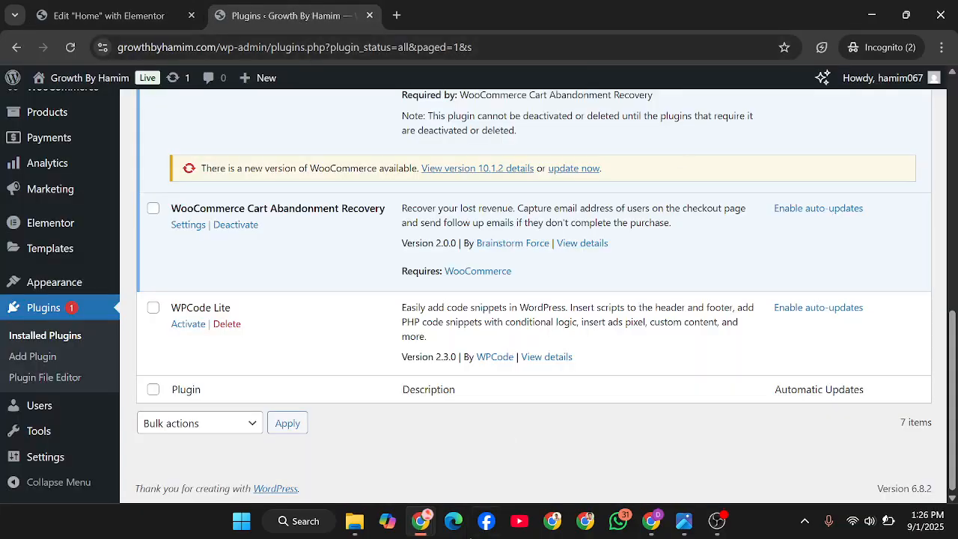
{"action": "mouse_move", "coordinate": [424, 529]}
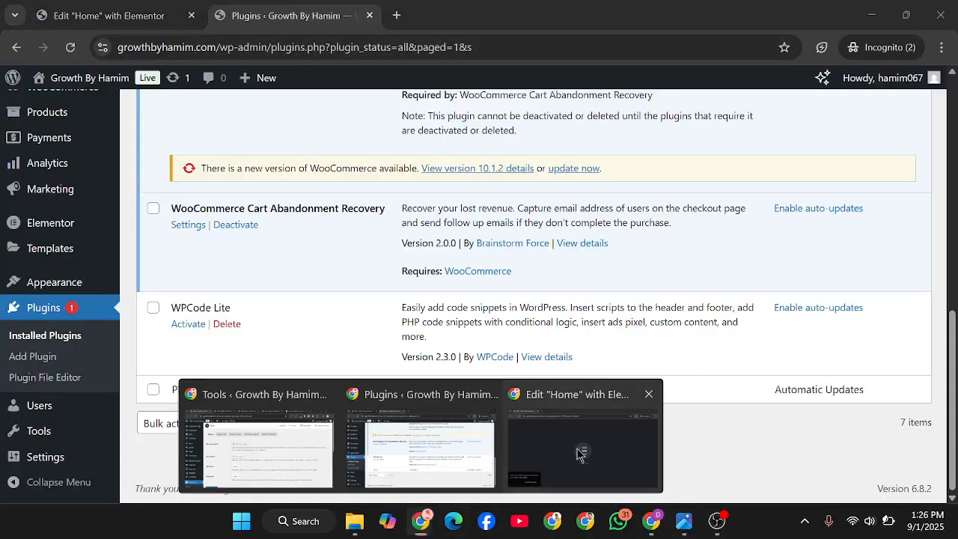
{"action": "left_click", "coordinate": [577, 454]}
{"action": "scroll", "coordinate": [470, 386], "scroll_direction": "down", "scroll_amount": 5}
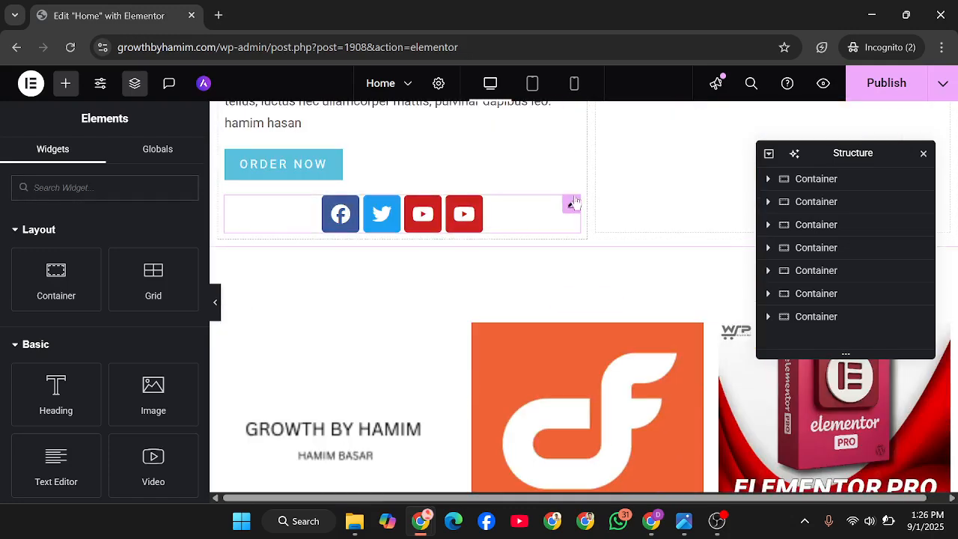
{"action": "left_click", "coordinate": [572, 204]}
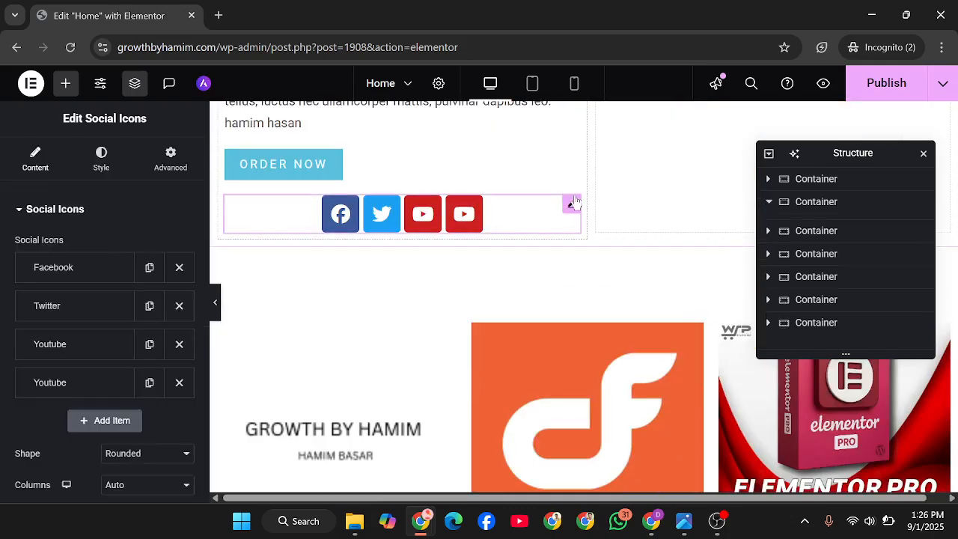
Step: Replace the Facebook item's icon in the Social Icons widget with the Whatsapp icon from the Icon Library
{"action": "left_click", "coordinate": [103, 267]}
{"action": "left_click", "coordinate": [66, 373]}
{"action": "scroll", "coordinate": [483, 388], "scroll_direction": "down", "scroll_amount": 4}
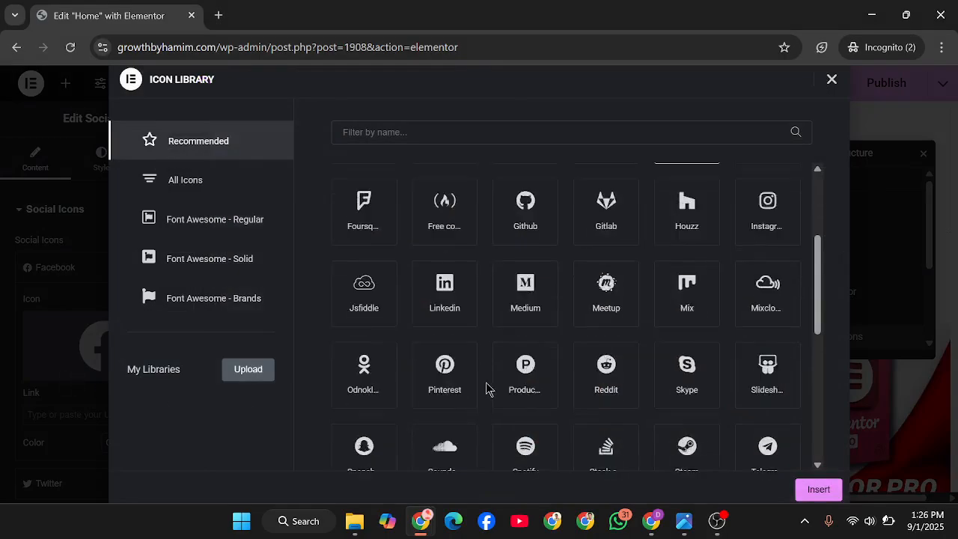
{"action": "scroll", "coordinate": [595, 347], "scroll_direction": "down", "scroll_amount": 3}
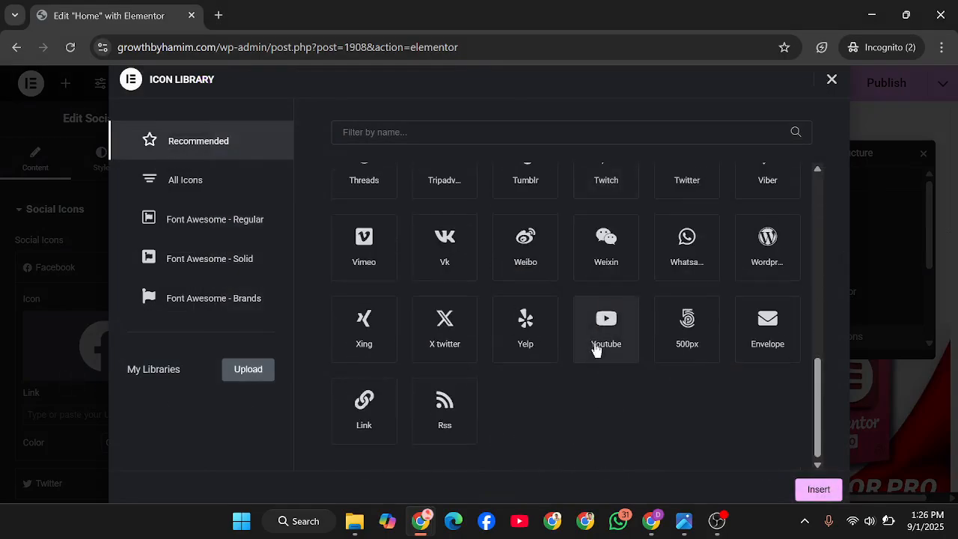
{"action": "left_click", "coordinate": [683, 260]}
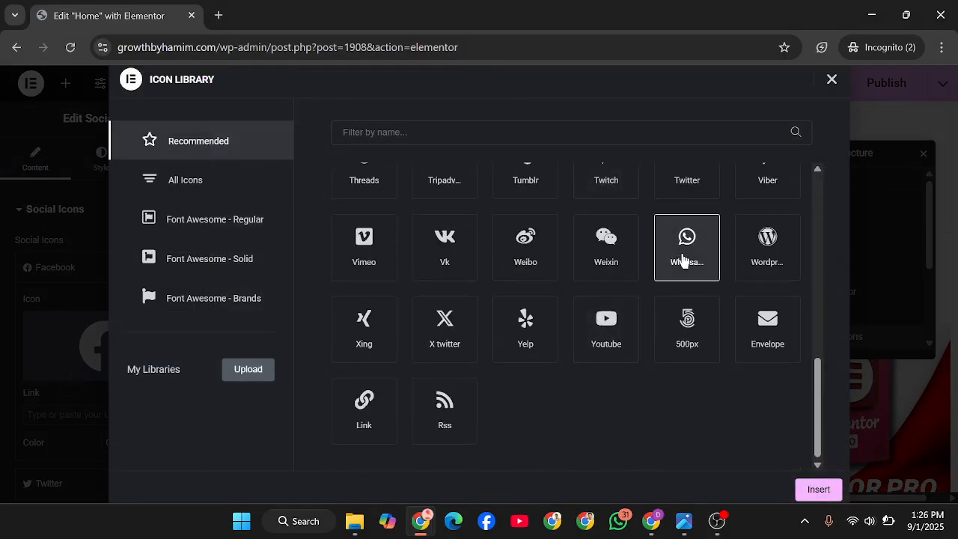
{"action": "left_click", "coordinate": [816, 490]}
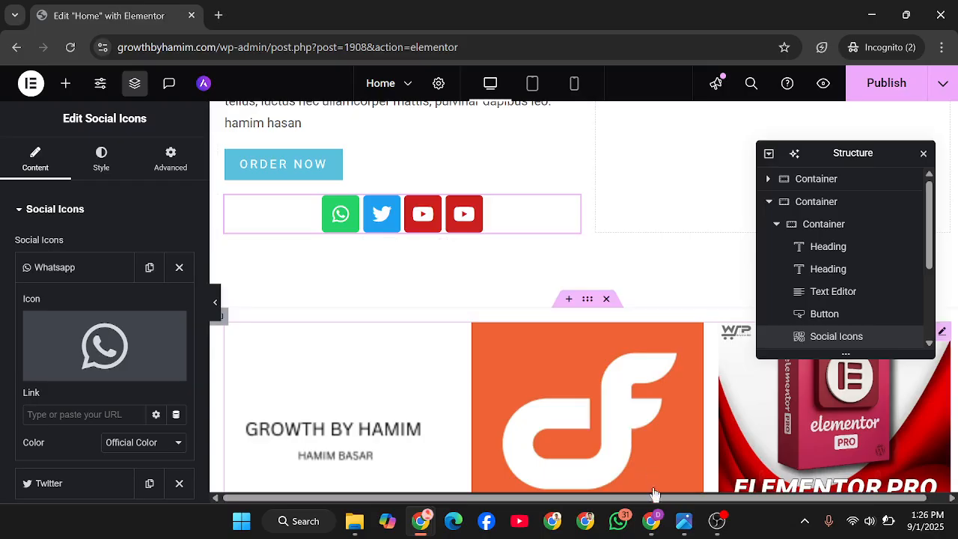
{"action": "mouse_move", "coordinate": [718, 528]}
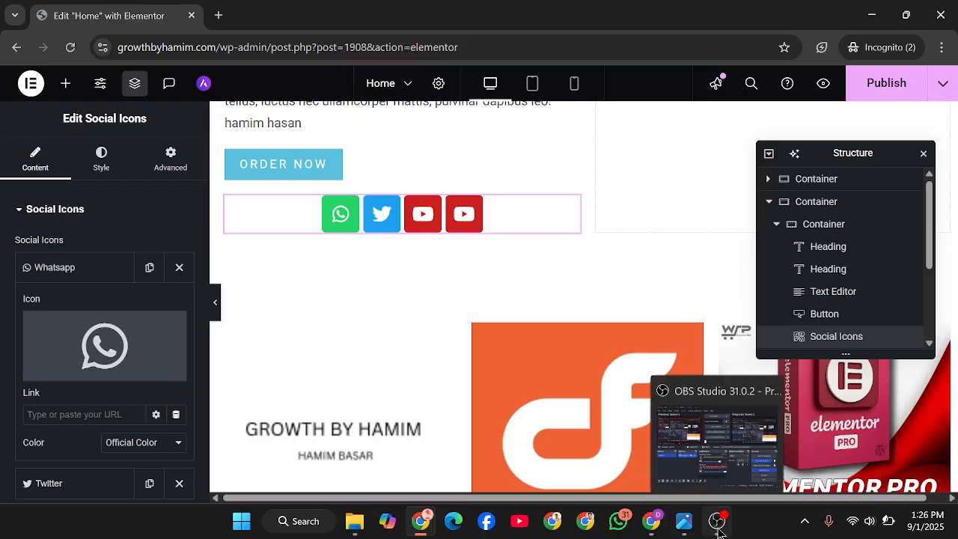
{"action": "left_click", "coordinate": [717, 522]}
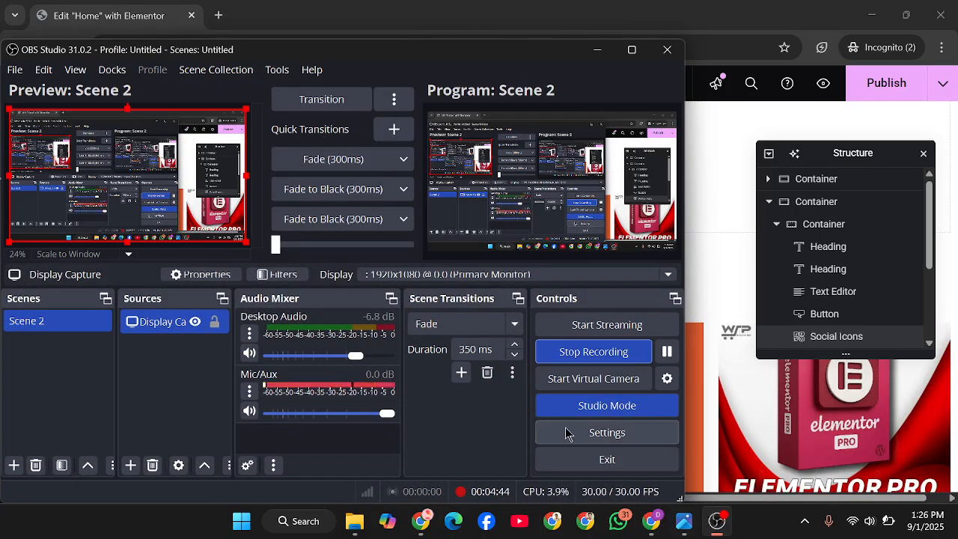